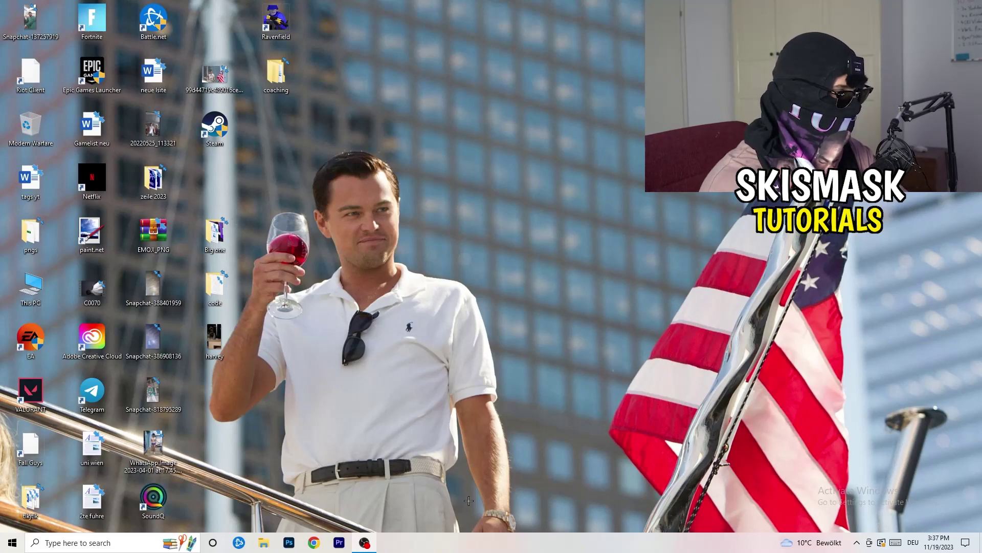
Step: Open Task Manager and view the available actions for the Antimalware Service Executable background process, including ending it
{"action": "right_click", "coordinate": [484, 543]}
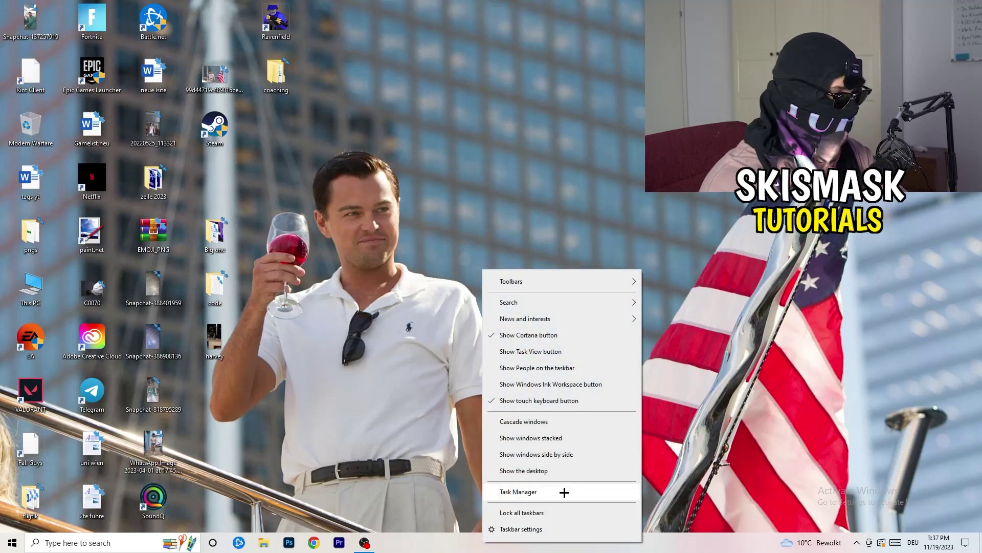
{"action": "left_click", "coordinate": [522, 490]}
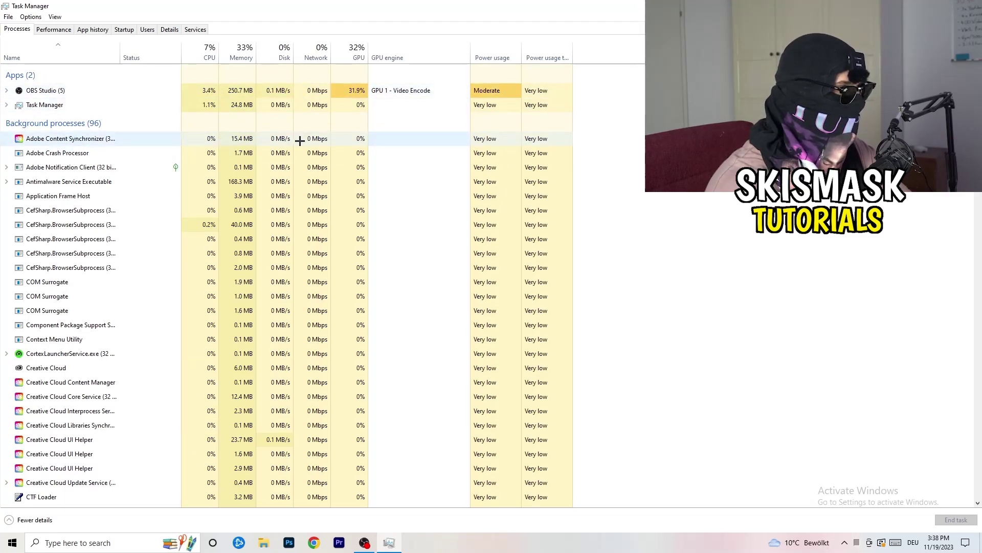
{"action": "right_click", "coordinate": [230, 183]}
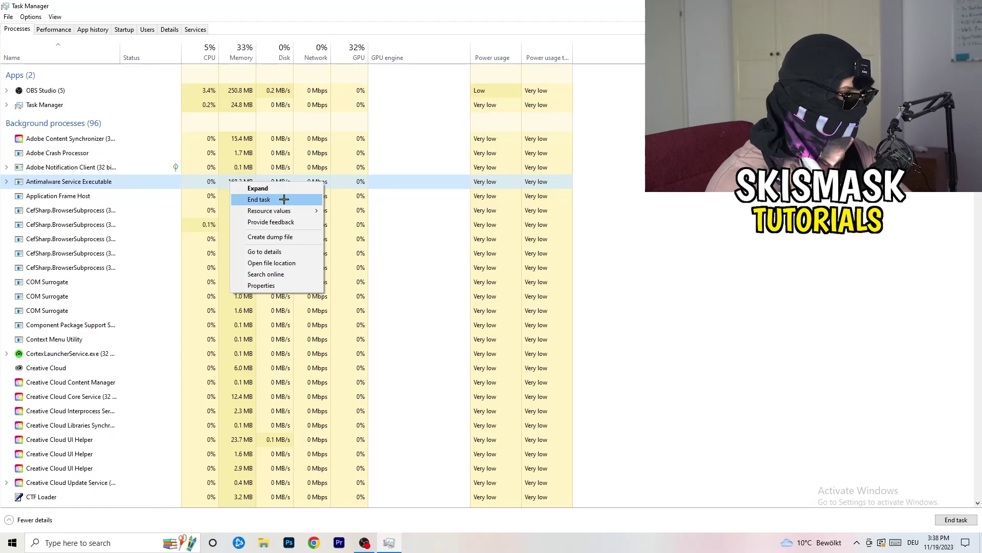
{"action": "key", "text": "Escape"}
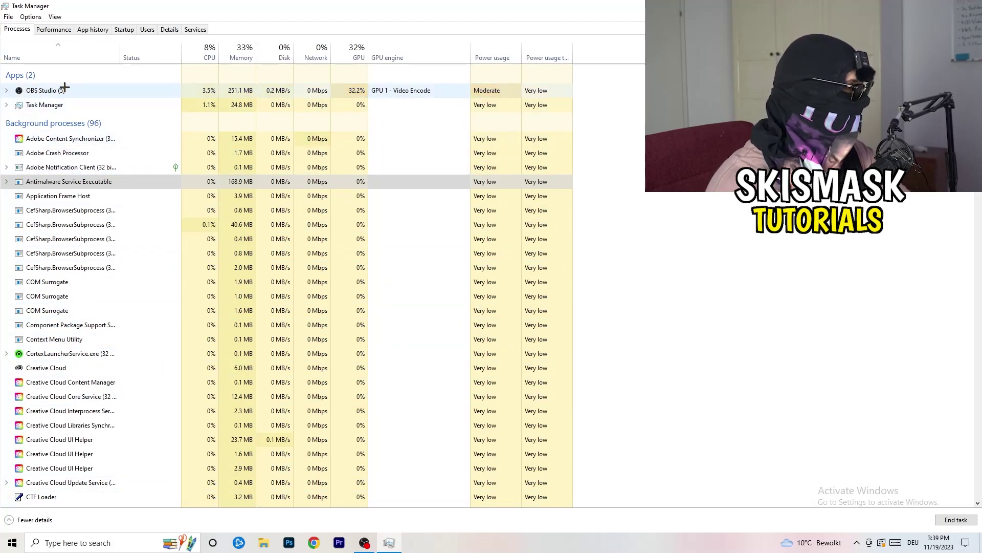
Step: Review the startup apps and check the enable or disable options for Dropbox, EA and File Association Helper
{"action": "left_click", "coordinate": [125, 30]}
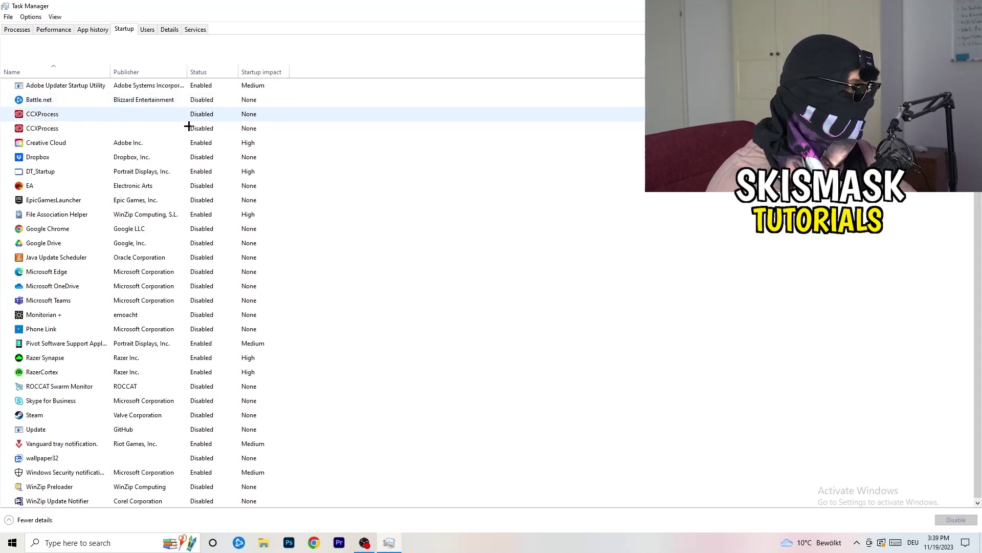
{"action": "right_click", "coordinate": [206, 156]}
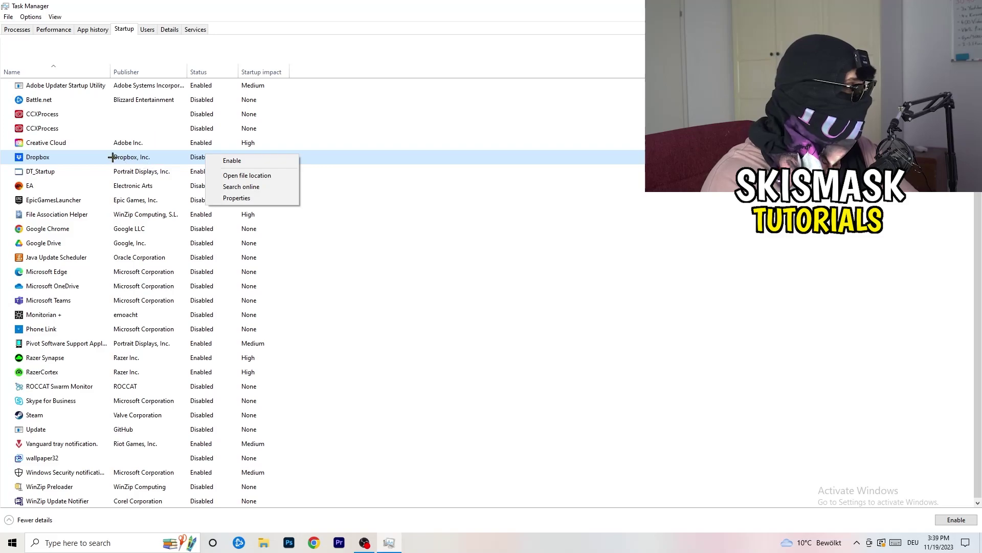
{"action": "left_click", "coordinate": [94, 189]}
{"action": "right_click", "coordinate": [97, 189]}
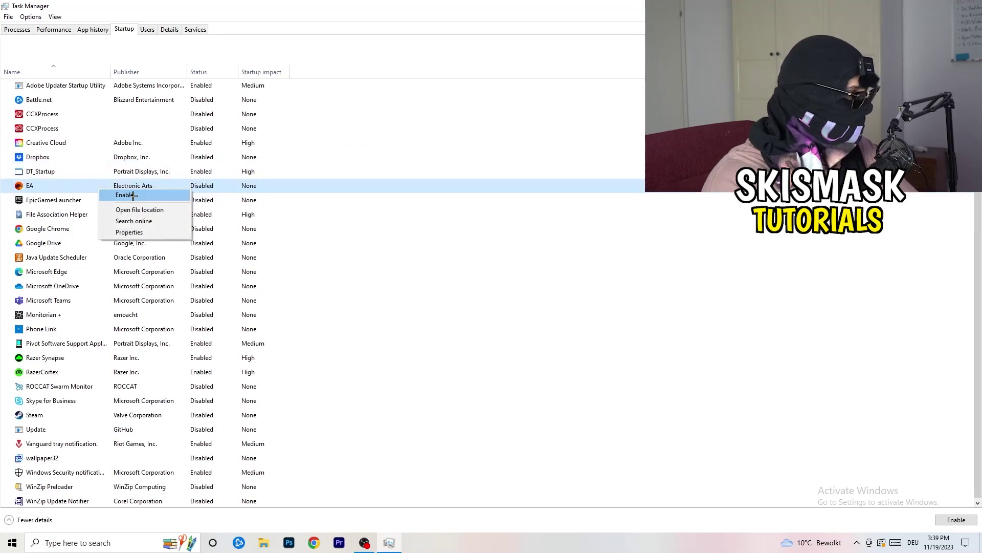
{"action": "left_click", "coordinate": [712, 266]}
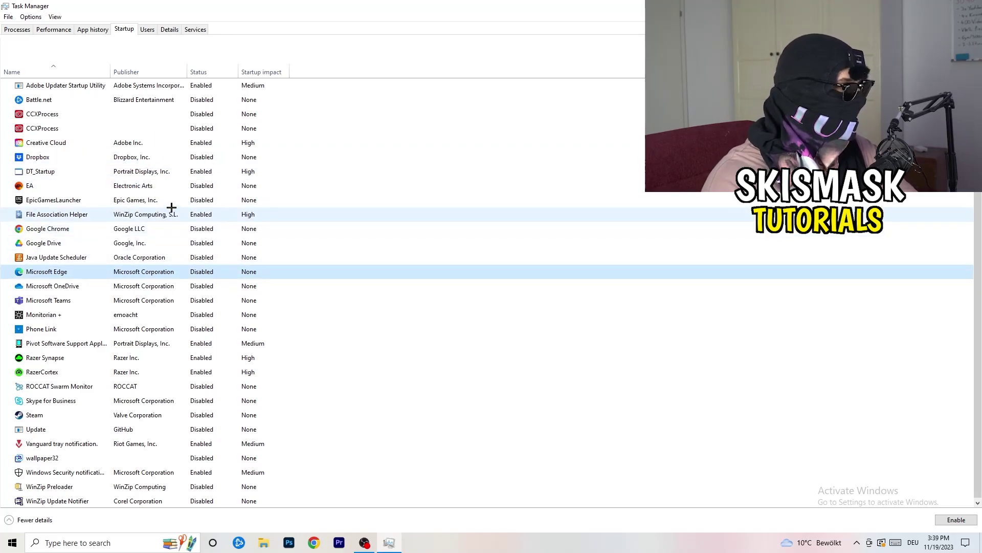
{"action": "right_click", "coordinate": [201, 218]}
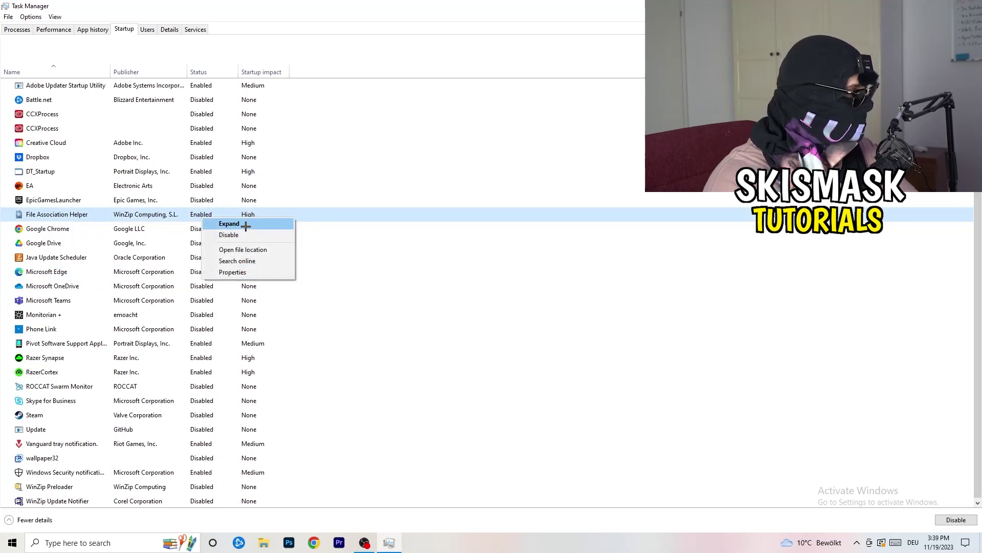
{"action": "left_click", "coordinate": [441, 257]}
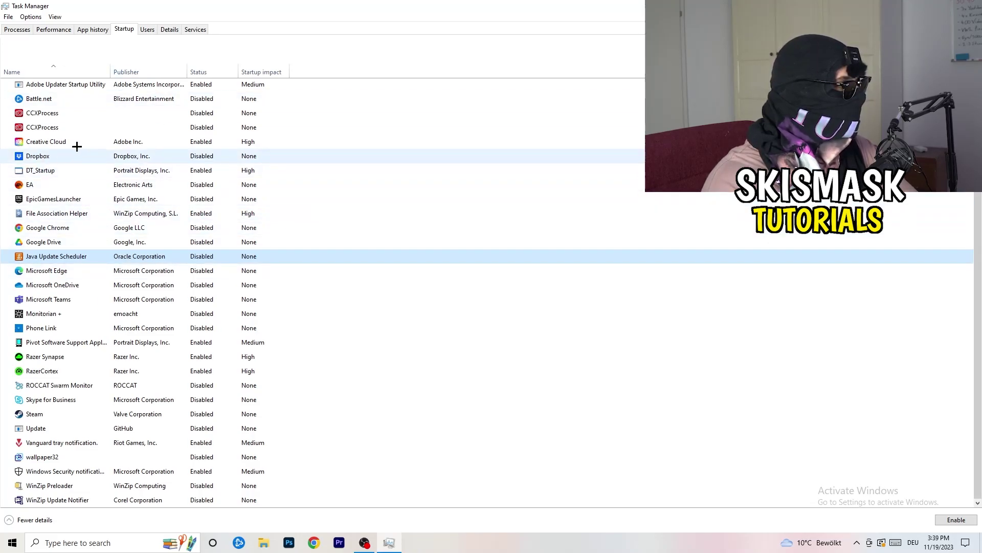
Step: Inspect the end-task and priority options for the Dropbox crash handler in the detailed process list, then close Task Manager
{"action": "left_click", "coordinate": [57, 30]}
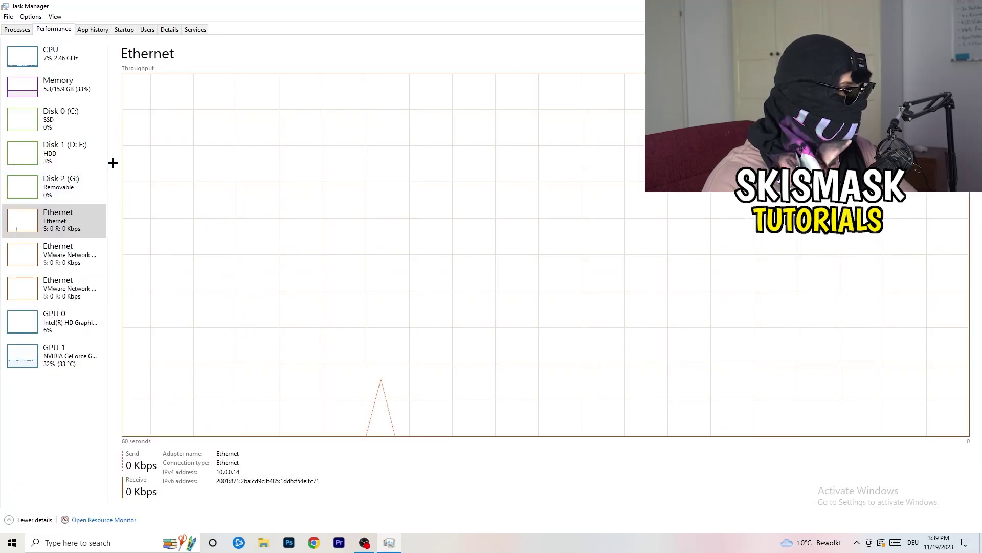
{"action": "left_click", "coordinate": [170, 29]}
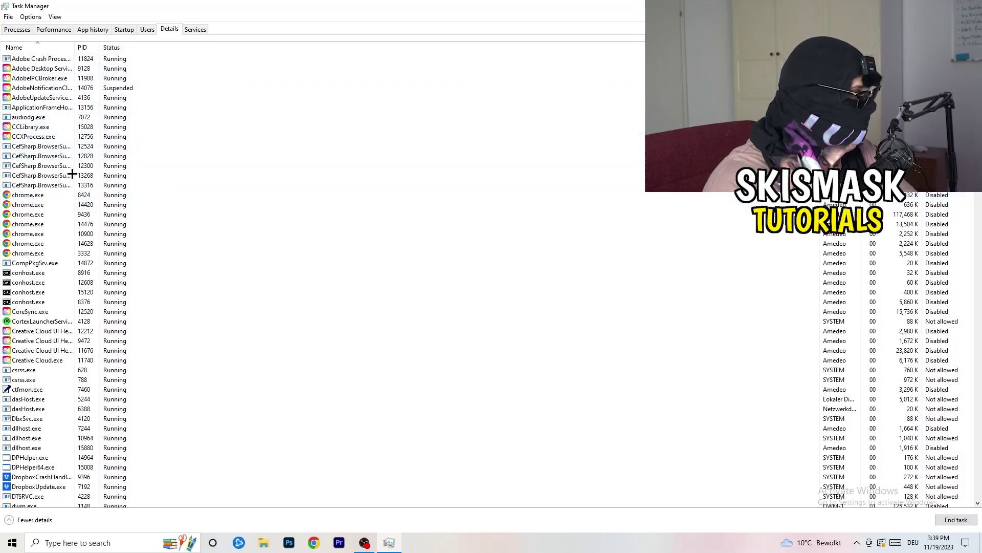
{"action": "scroll", "coordinate": [219, 266], "scroll_direction": "down", "scroll_amount": 6}
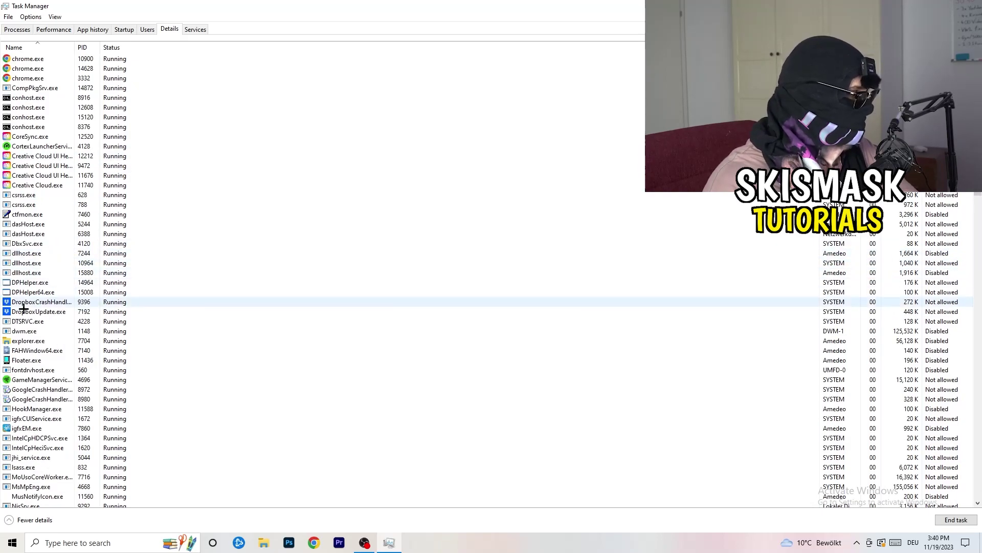
{"action": "right_click", "coordinate": [41, 303]}
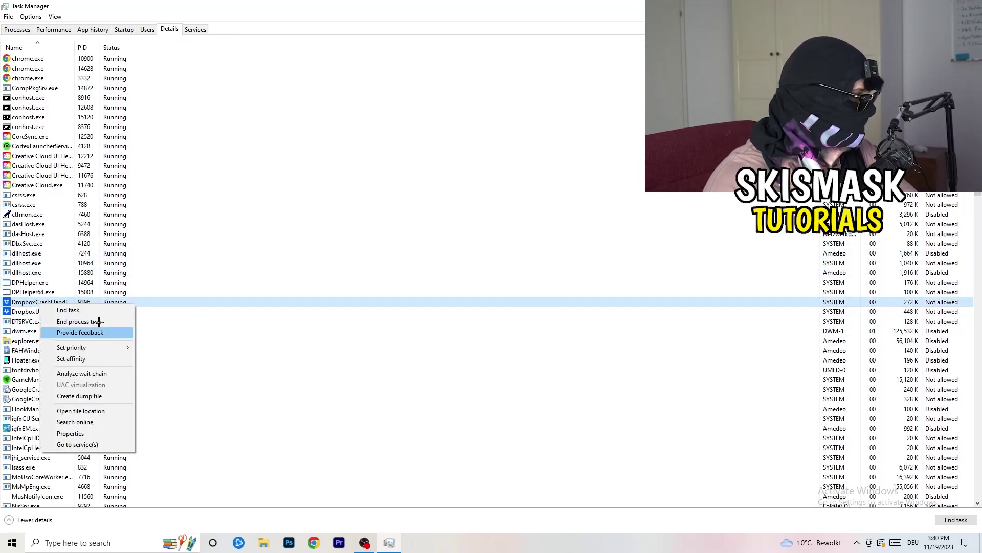
{"action": "right_click", "coordinate": [81, 301]}
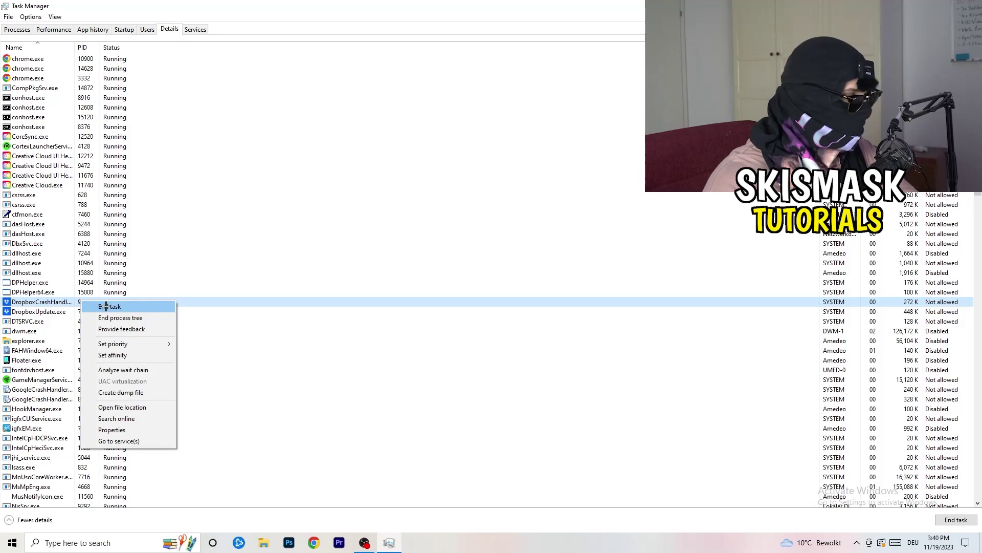
{"action": "left_click", "coordinate": [73, 301]}
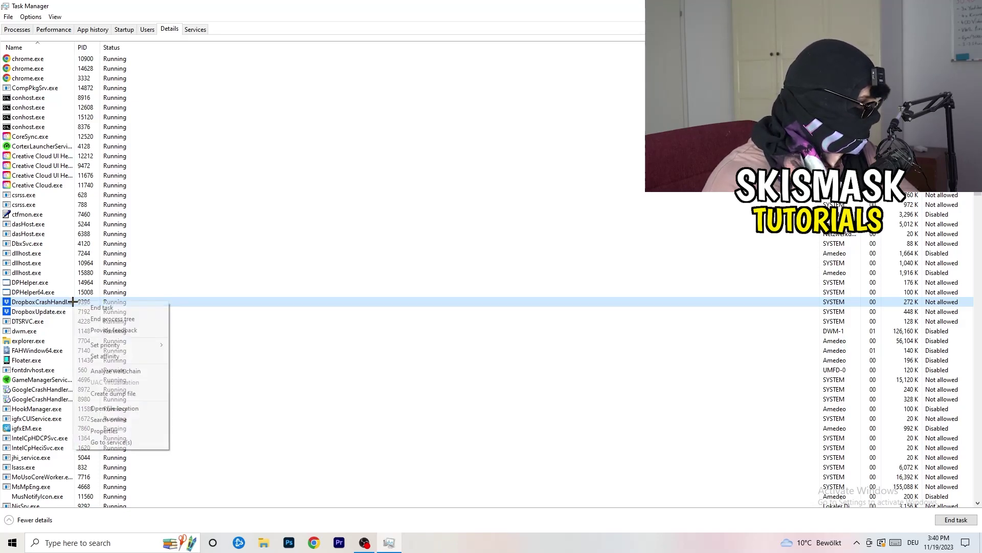
{"action": "mouse_move", "coordinate": [121, 345]}
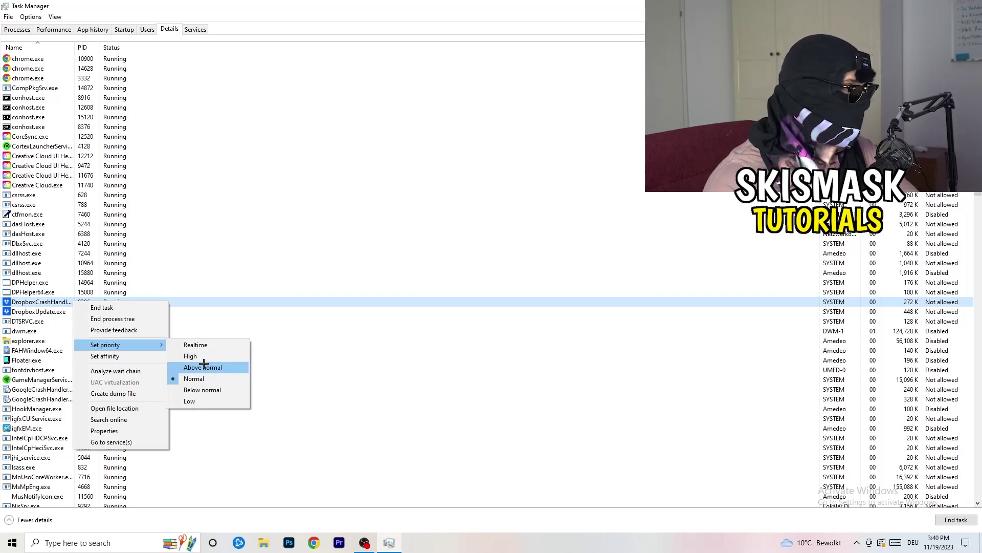
{"action": "left_click", "coordinate": [490, 9]}
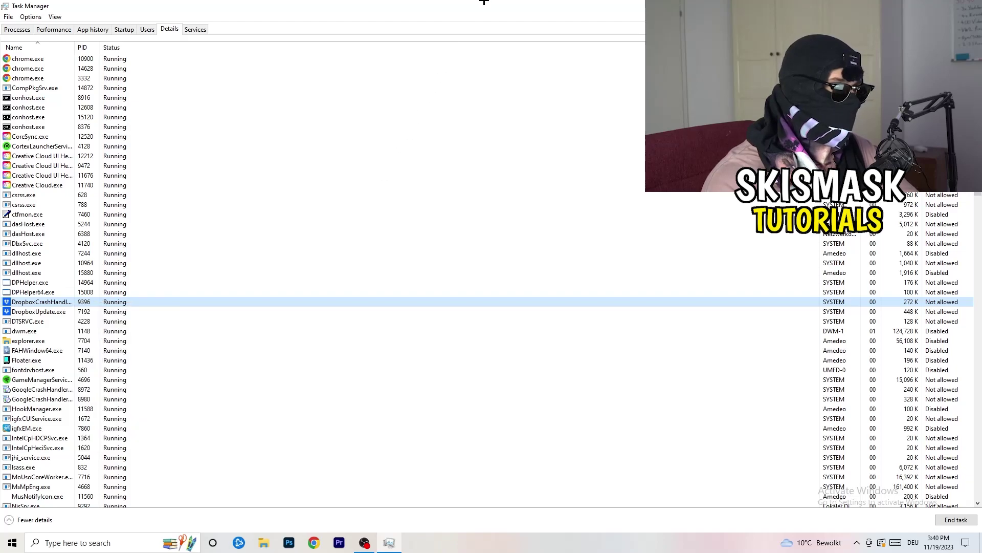
{"action": "key", "text": "alt+F4"}
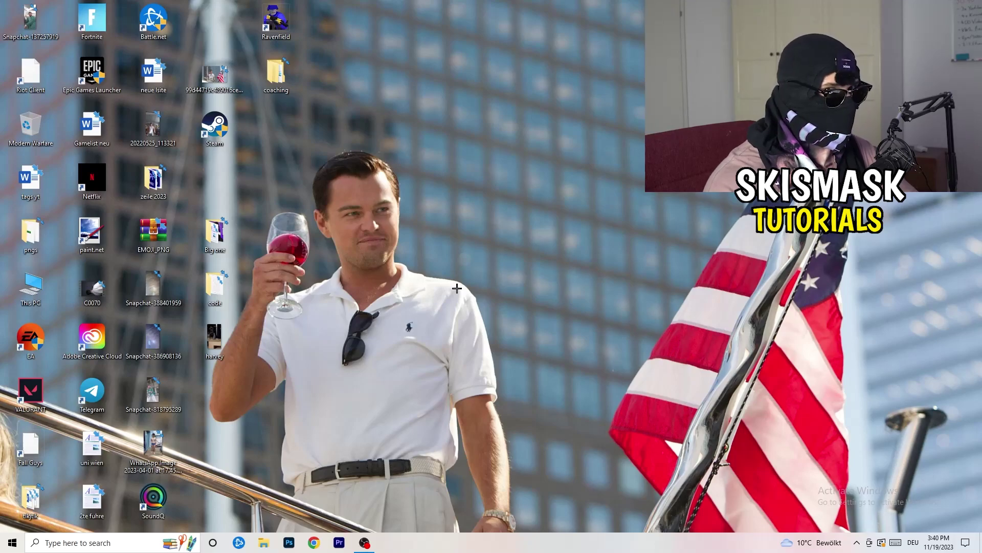
Step: Search Windows for Settings and open the System display settings
{"action": "key", "text": "super"}
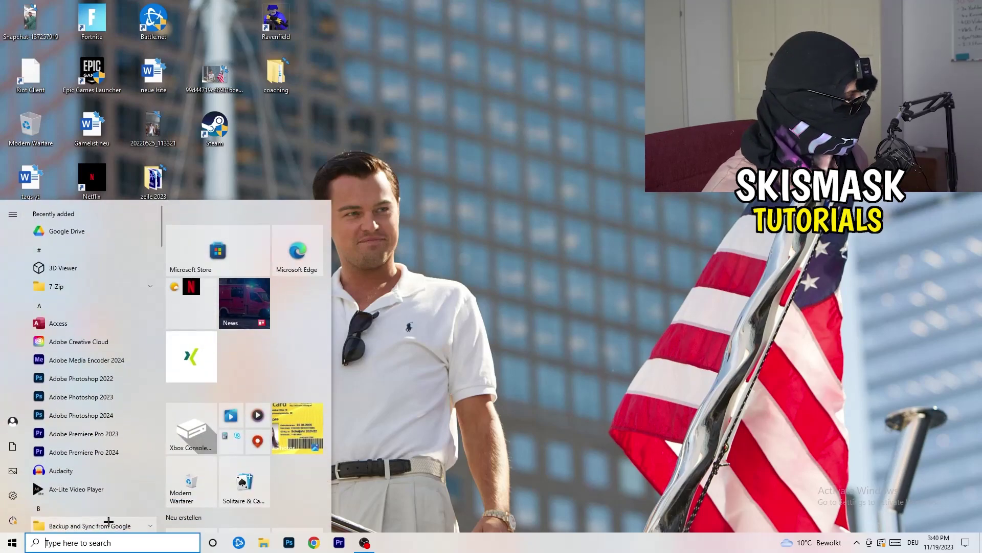
{"action": "type", "text": "sett"}
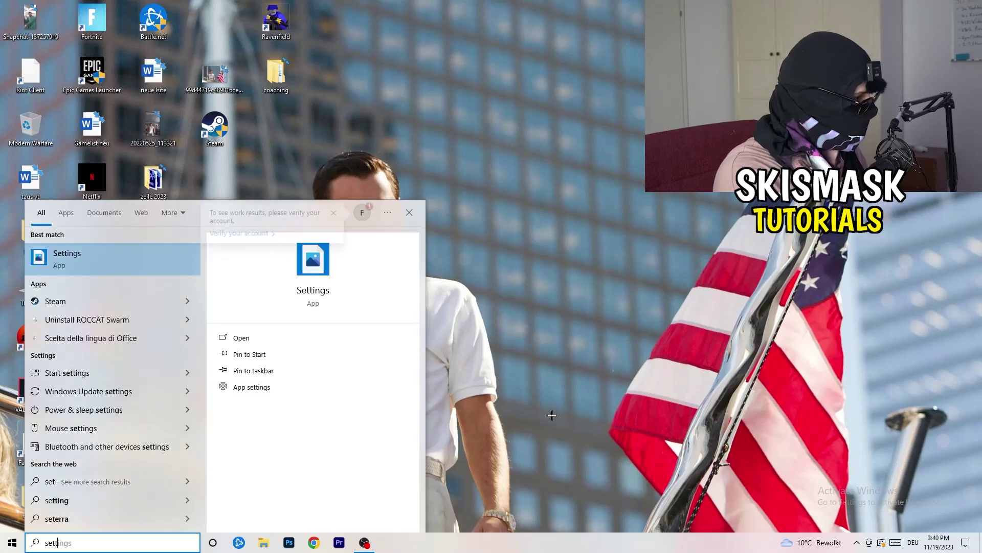
{"action": "key", "text": "Return"}
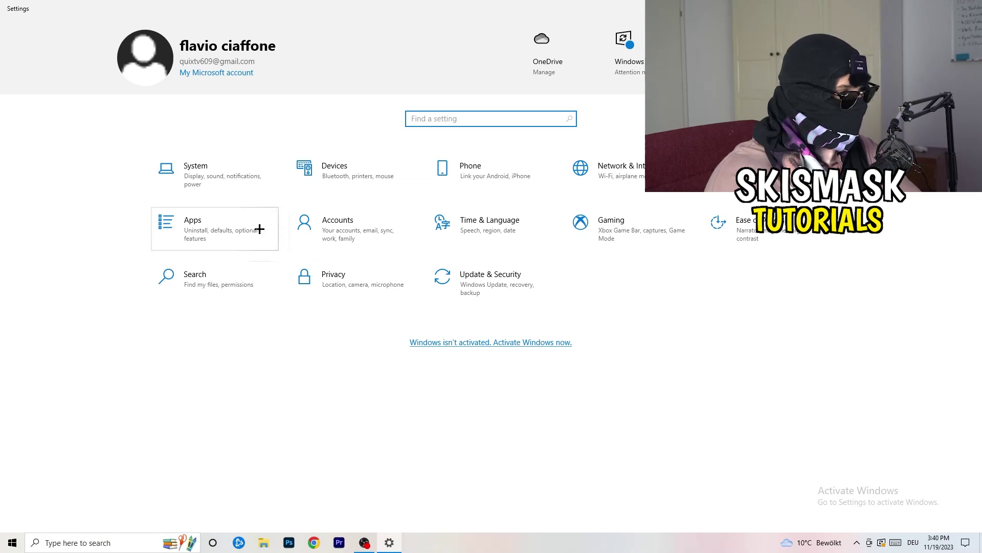
{"action": "left_click", "coordinate": [222, 183]}
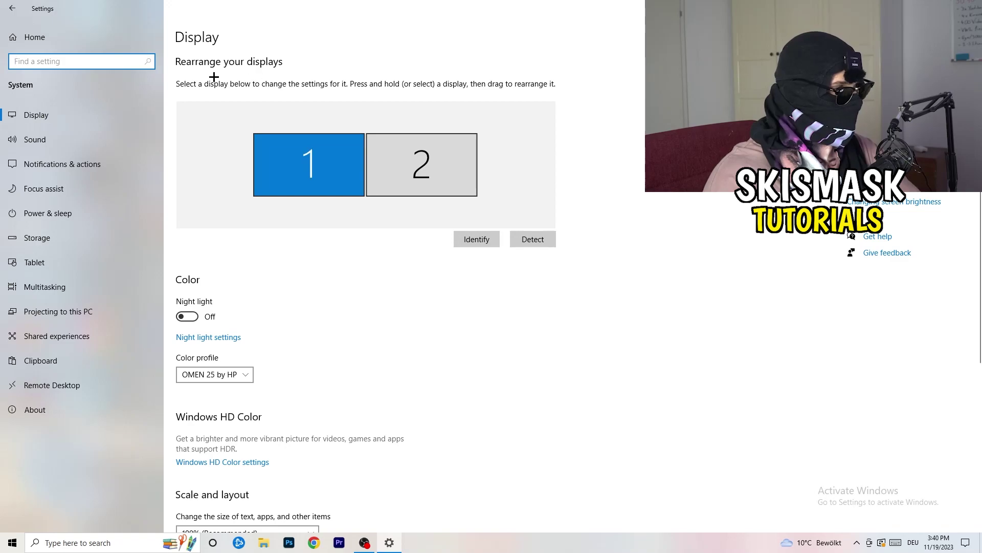
{"action": "left_click", "coordinate": [235, 35]}
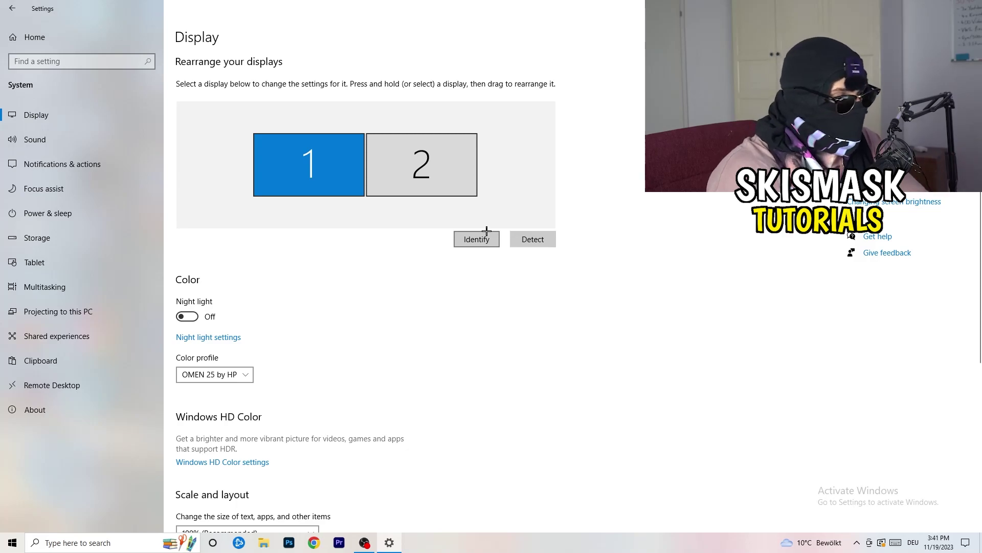
Step: Examine the available text and app scaling choices and display resolutions for display 1, keeping the current selections
{"action": "scroll", "coordinate": [348, 281], "scroll_direction": "down", "scroll_amount": 4}
{"action": "scroll", "coordinate": [347, 281], "scroll_direction": "up", "scroll_amount": 4}
{"action": "scroll", "coordinate": [347, 281], "scroll_direction": "down", "scroll_amount": 4}
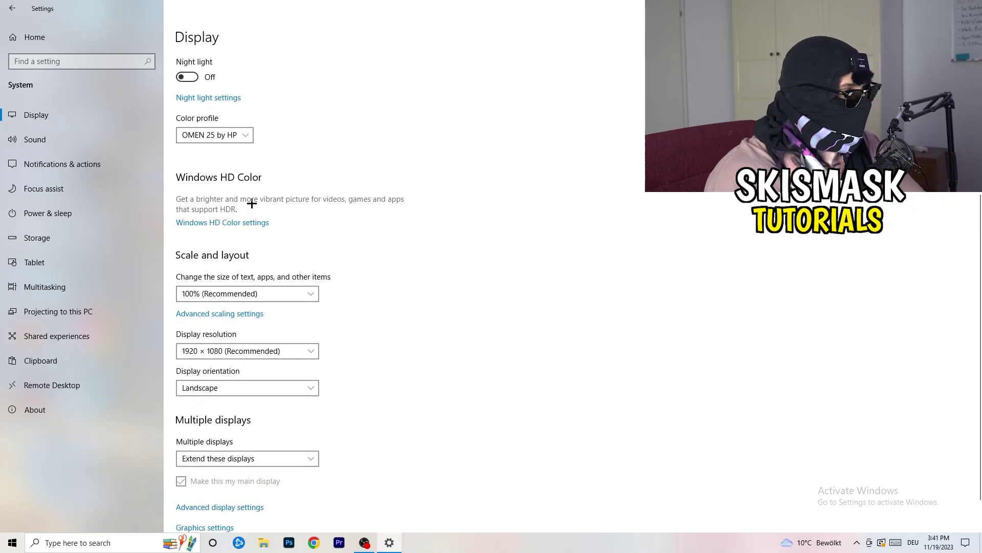
{"action": "left_click", "coordinate": [304, 289]}
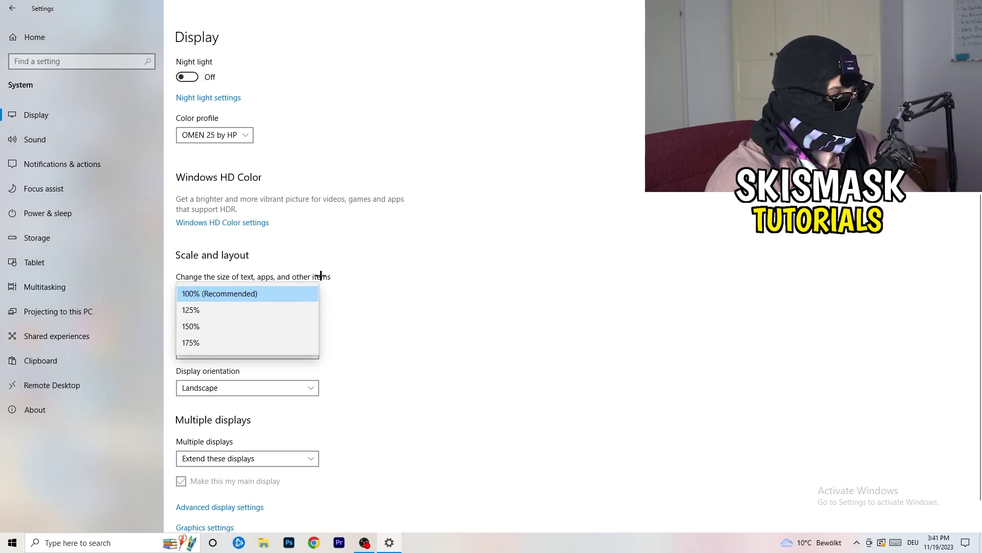
{"action": "left_click", "coordinate": [346, 276]}
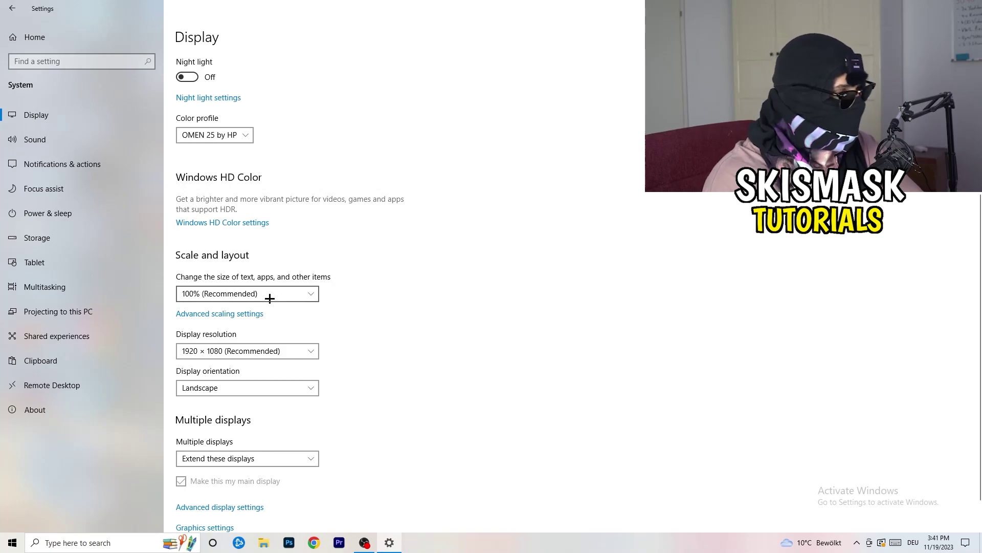
{"action": "scroll", "coordinate": [270, 299], "scroll_direction": "down", "scroll_amount": 2}
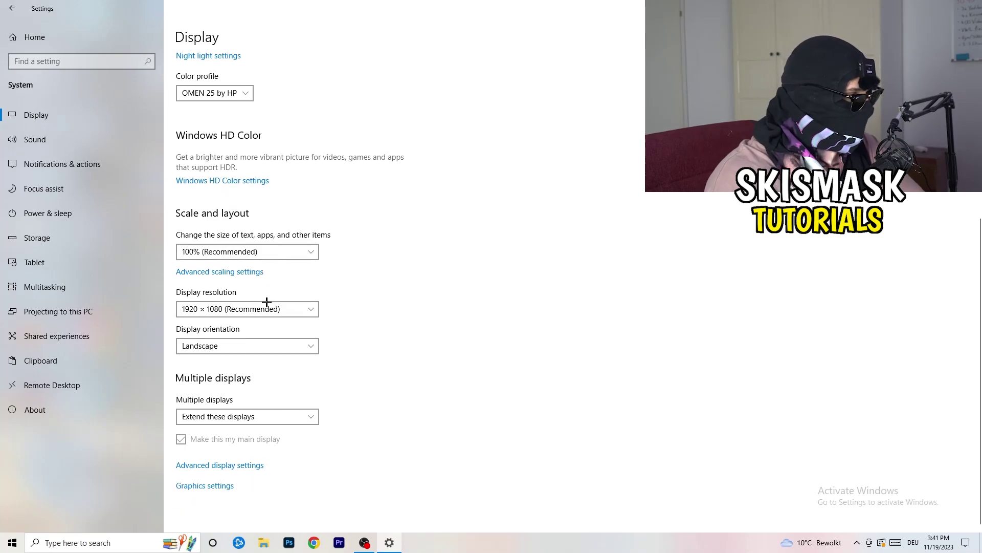
{"action": "key", "text": "space"}
{"action": "left_click", "coordinate": [456, 246]}
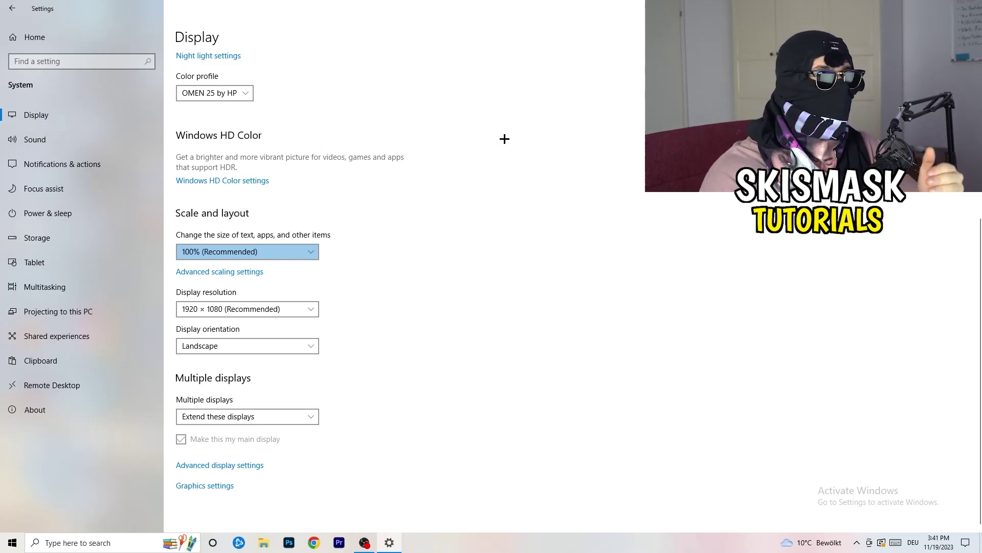
{"action": "left_click", "coordinate": [289, 308]}
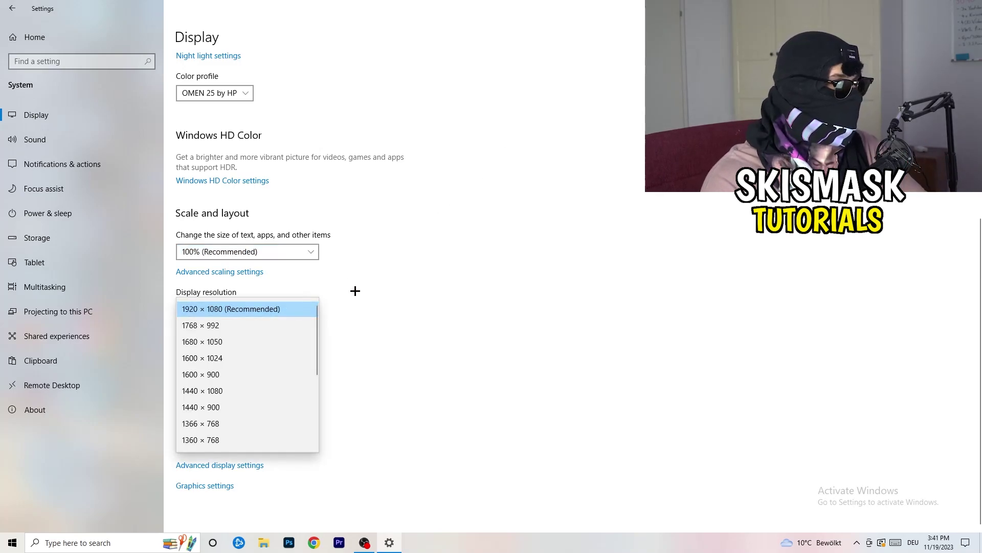
{"action": "left_click", "coordinate": [355, 291]}
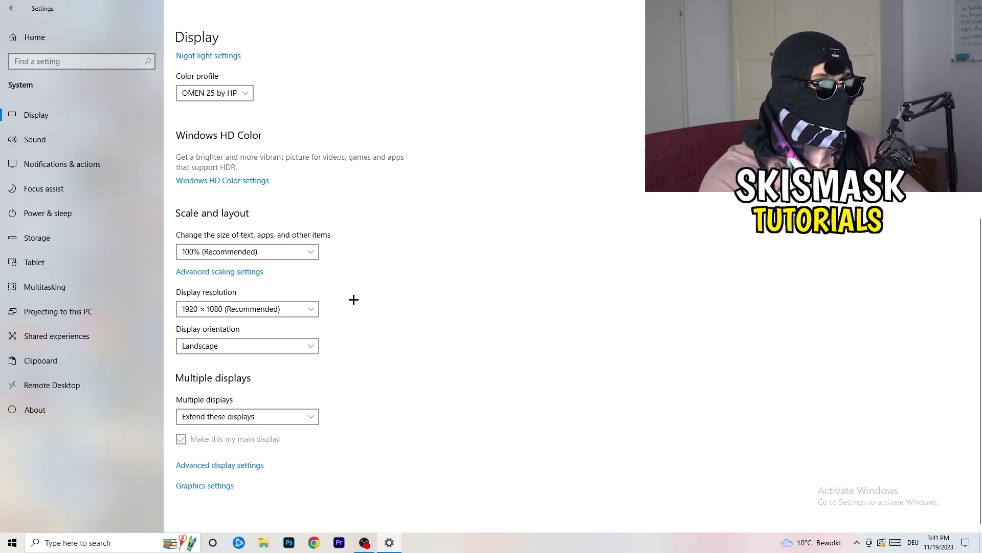
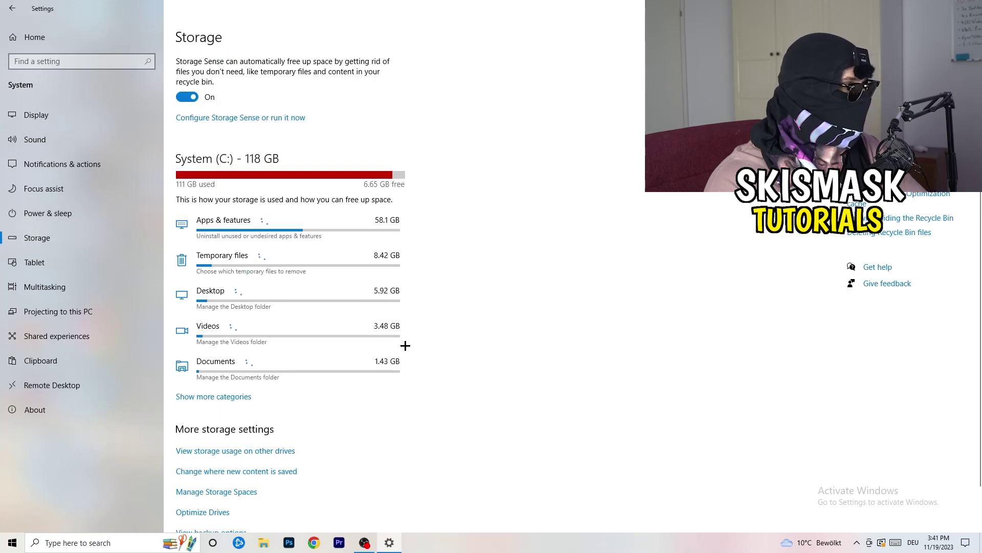
Step: Review the storage overview for the C: drive and open the Storage Sense configuration page
{"action": "scroll", "coordinate": [423, 333], "scroll_direction": "down", "scroll_amount": 1}
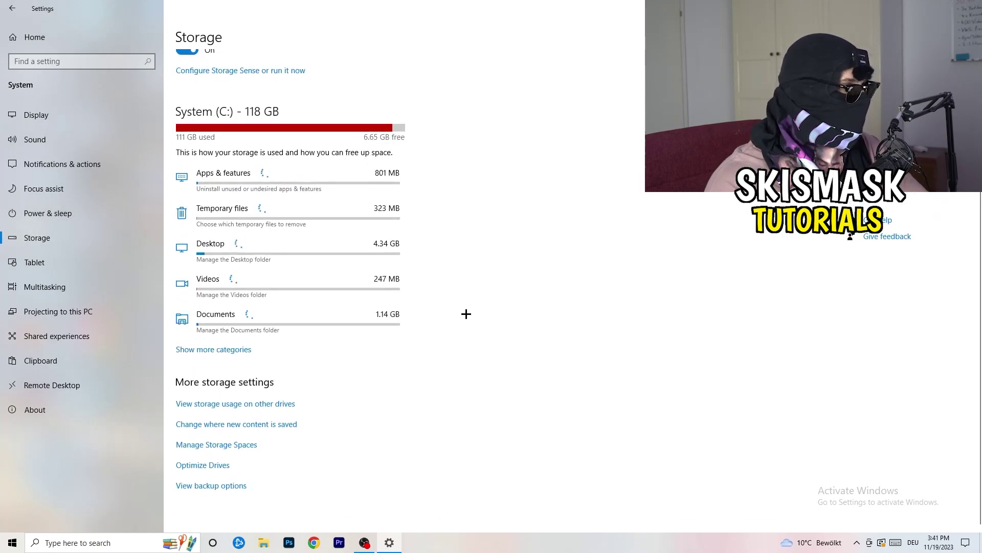
{"action": "scroll", "coordinate": [465, 311], "scroll_direction": "up", "scroll_amount": 1}
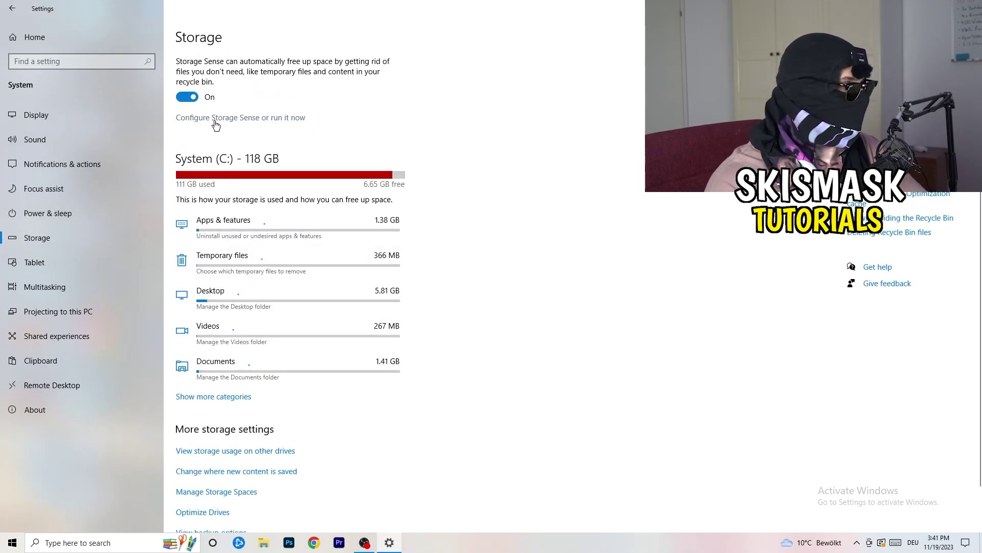
{"action": "left_click", "coordinate": [215, 121]}
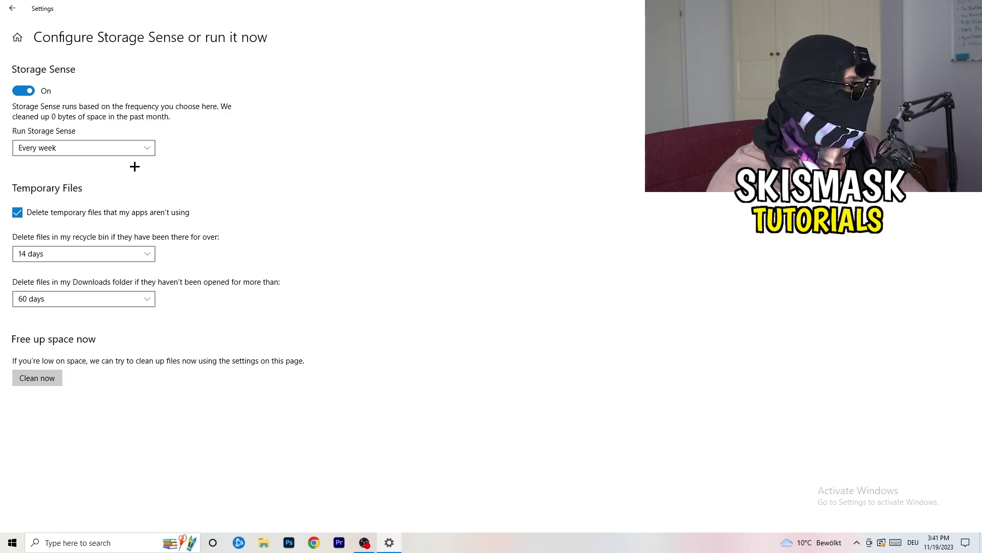
Step: Review Storage Sense's weekly schedule and recycle bin retention, disable deleting temporary files that apps aren't using, and return to the Storage overview
{"action": "left_click", "coordinate": [44, 150]}
{"action": "left_click", "coordinate": [51, 147]}
{"action": "left_click", "coordinate": [62, 220]}
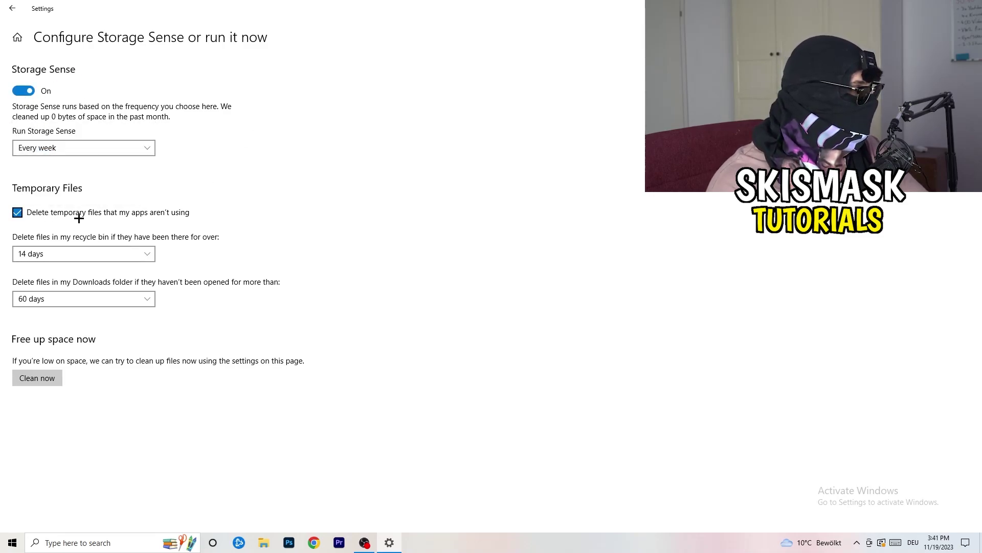
{"action": "left_click", "coordinate": [84, 254]}
{"action": "left_click", "coordinate": [68, 253]}
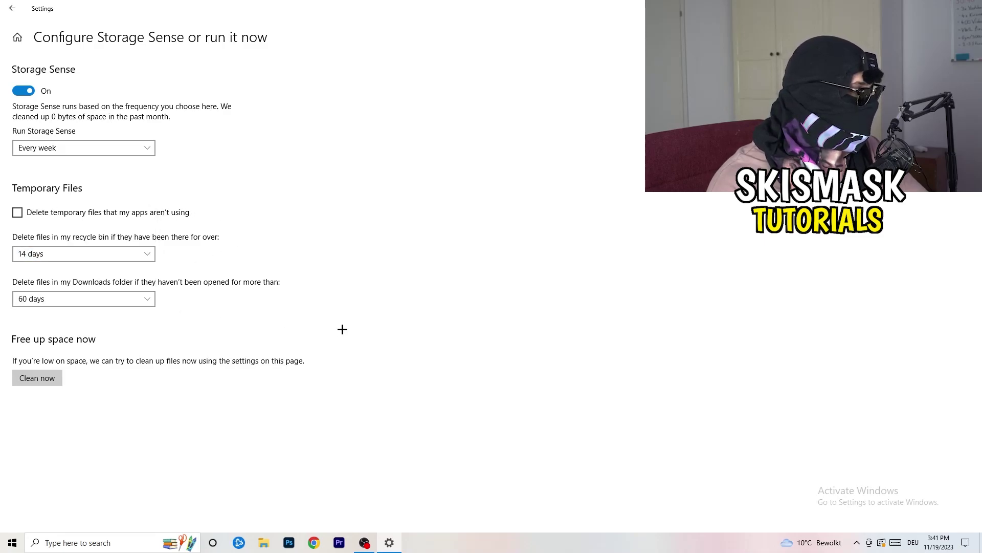
{"action": "left_click", "coordinate": [55, 378]}
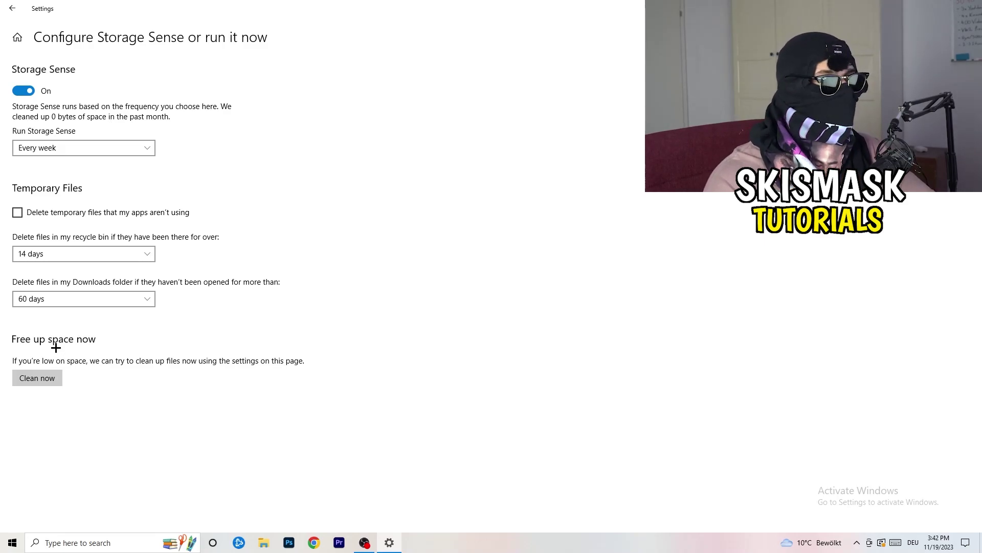
{"action": "left_click", "coordinate": [3, 15]}
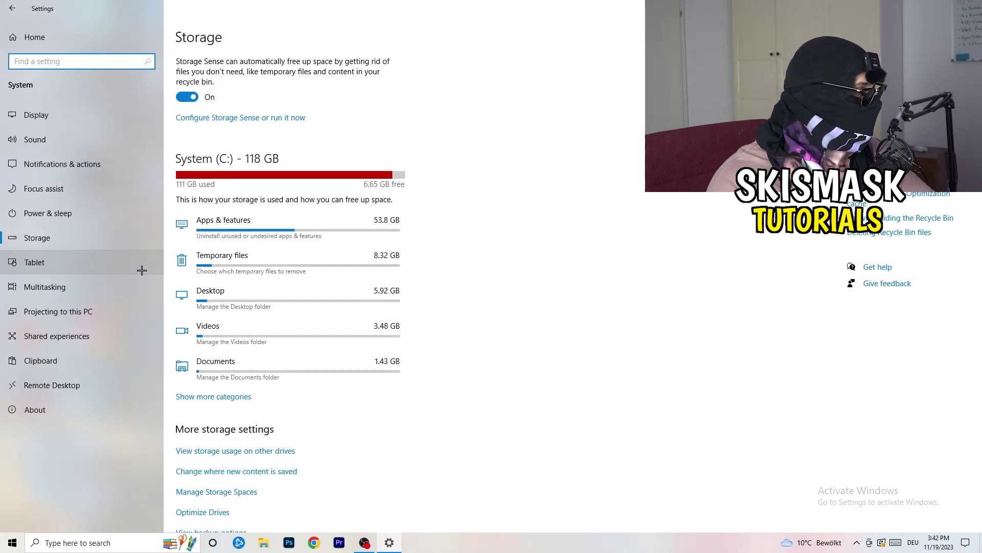
Step: Review the power plans in the Power Options reached from Power & sleep, including the additional plans, then close Power Options and Settings
{"action": "left_click", "coordinate": [114, 215]}
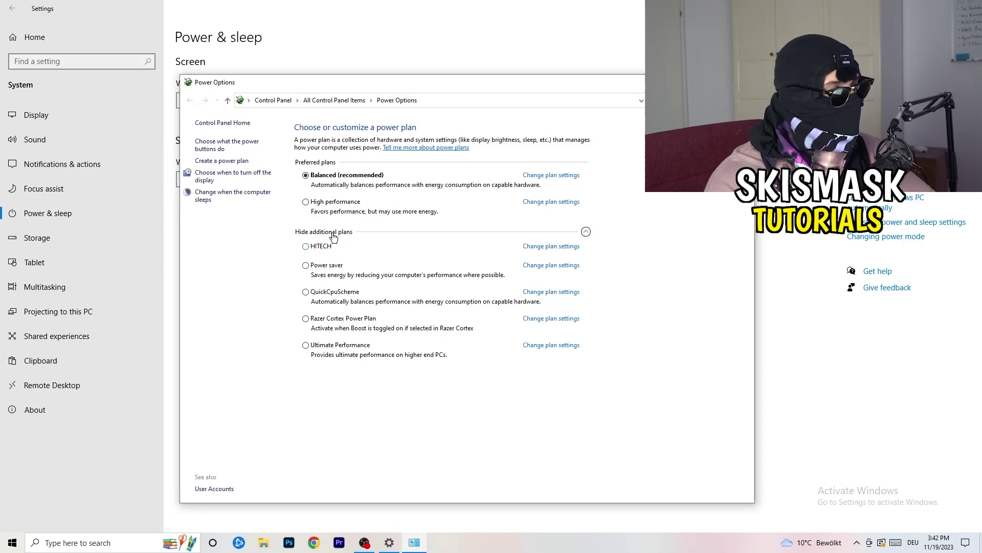
{"action": "left_click", "coordinate": [586, 231]}
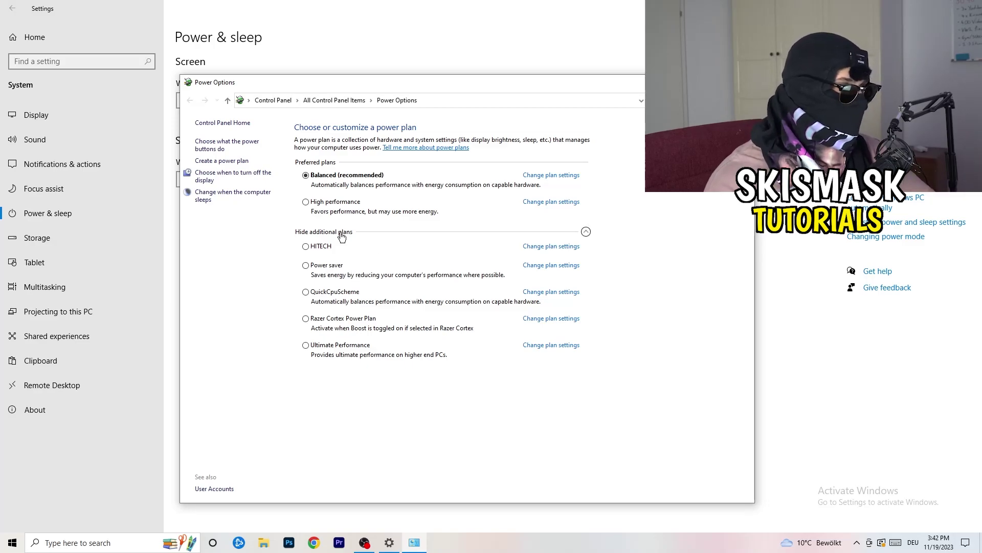
{"action": "key", "text": "alt+F4"}
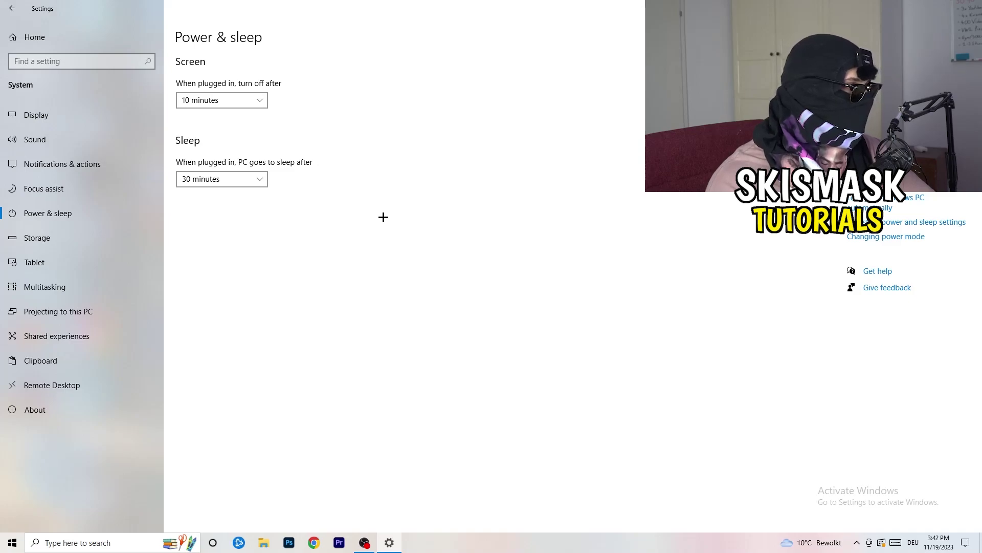
{"action": "key", "text": "alt+F4"}
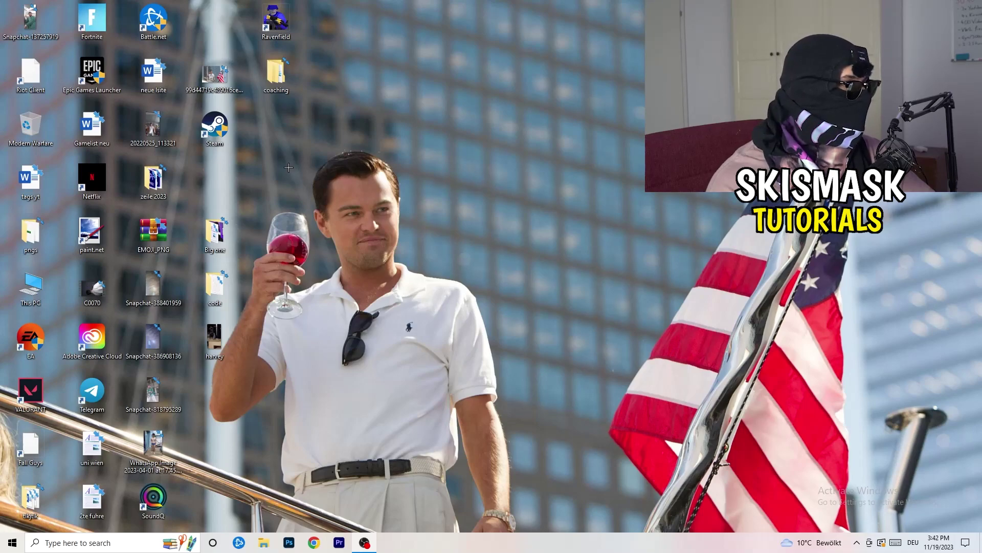
Step: Move the Steam shortcut to an empty area of the desktop and open the compatibility options in its properties
{"action": "left_click_drag", "start_coordinate": [214, 125], "coordinate": [521, 178]}
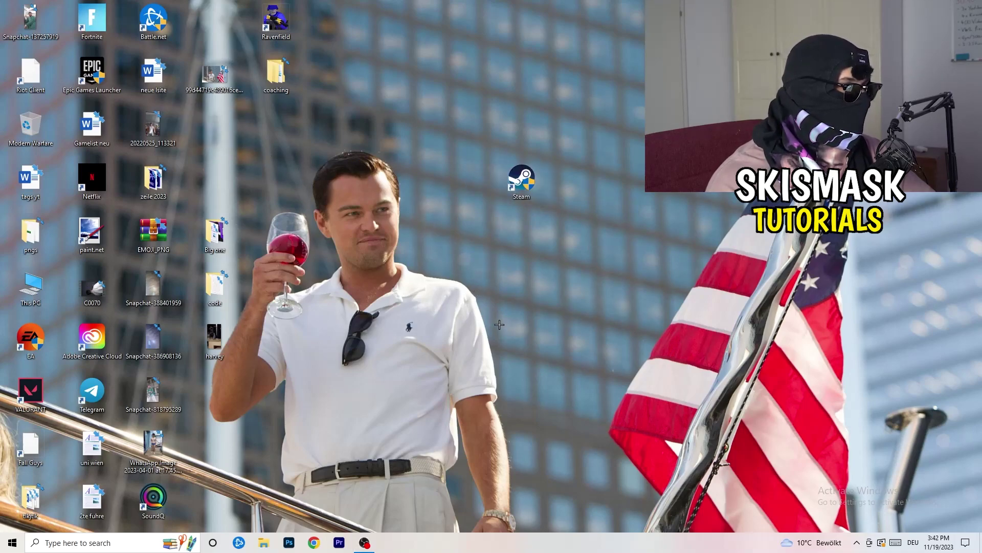
{"action": "right_click", "coordinate": [513, 183]}
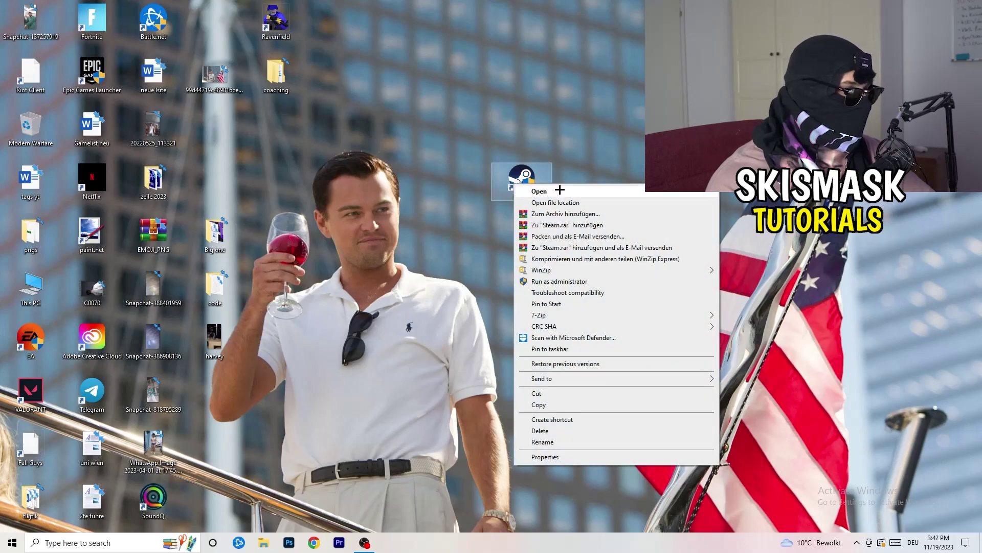
{"action": "left_click", "coordinate": [563, 457]}
{"action": "left_click_drag", "start_coordinate": [576, 187], "coordinate": [478, 144]}
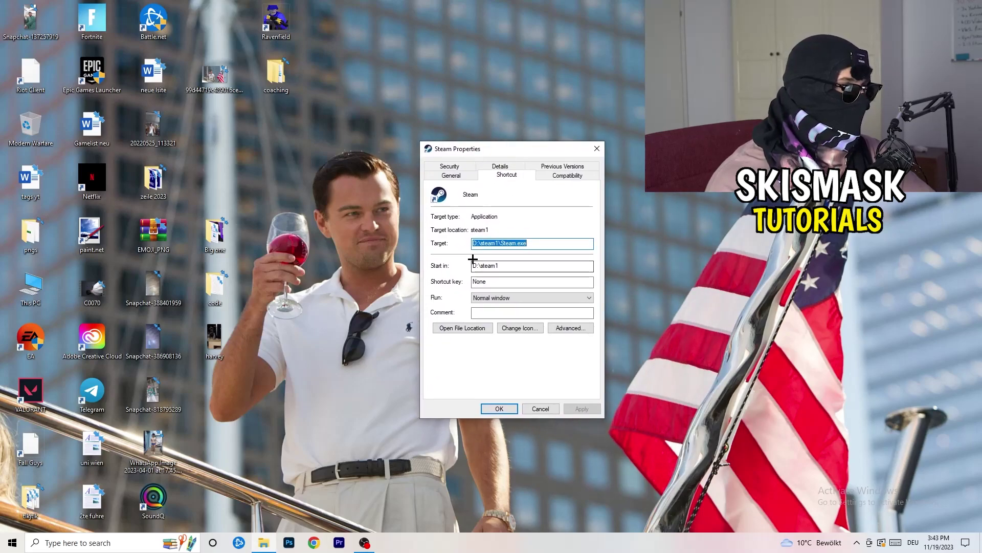
{"action": "left_click", "coordinate": [579, 178]}
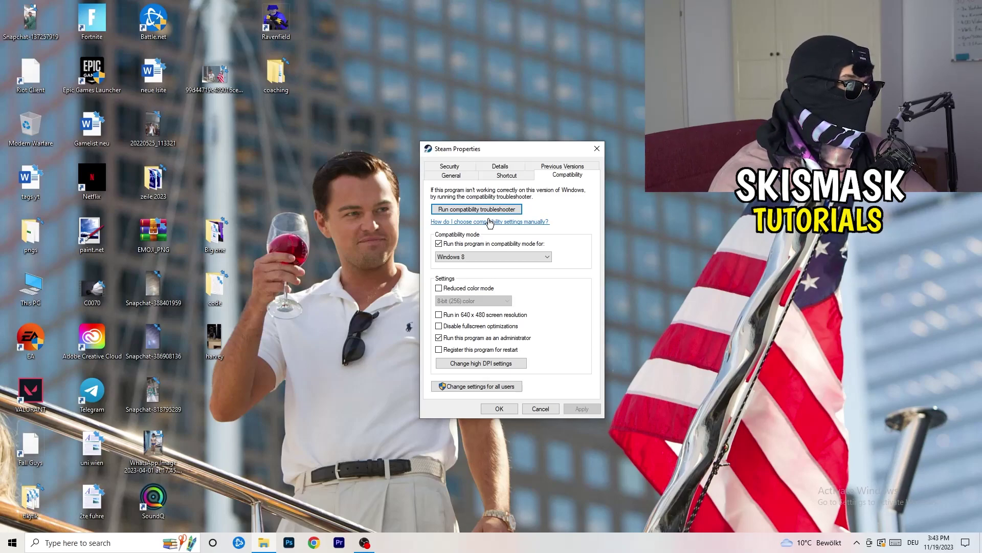
Step: Keep Steam's compatibility mode enabled for Windows 8 with Run this program as an administrator, then apply and close the properties
{"action": "left_click", "coordinate": [538, 242]}
{"action": "left_click", "coordinate": [450, 245]}
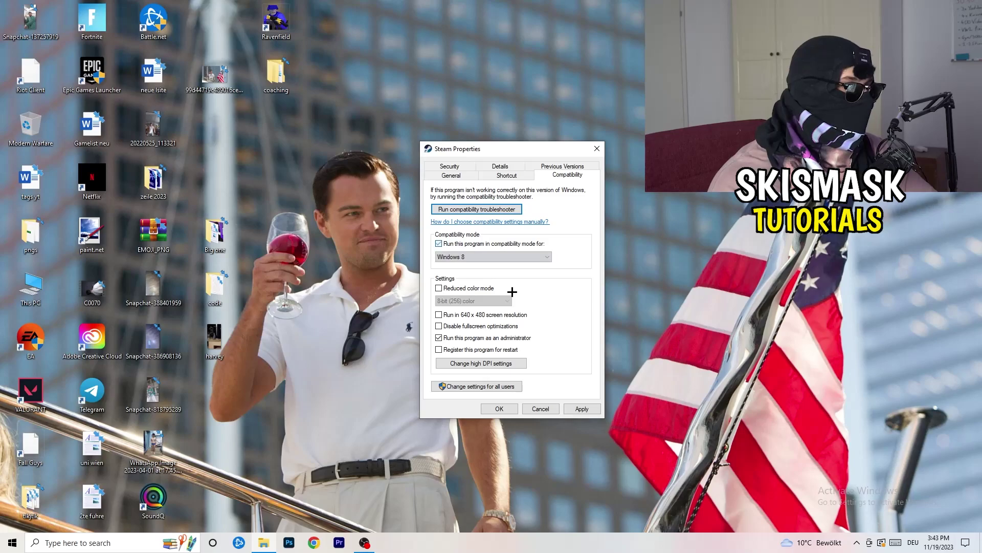
{"action": "left_click", "coordinate": [489, 256]}
{"action": "left_click", "coordinate": [584, 222]}
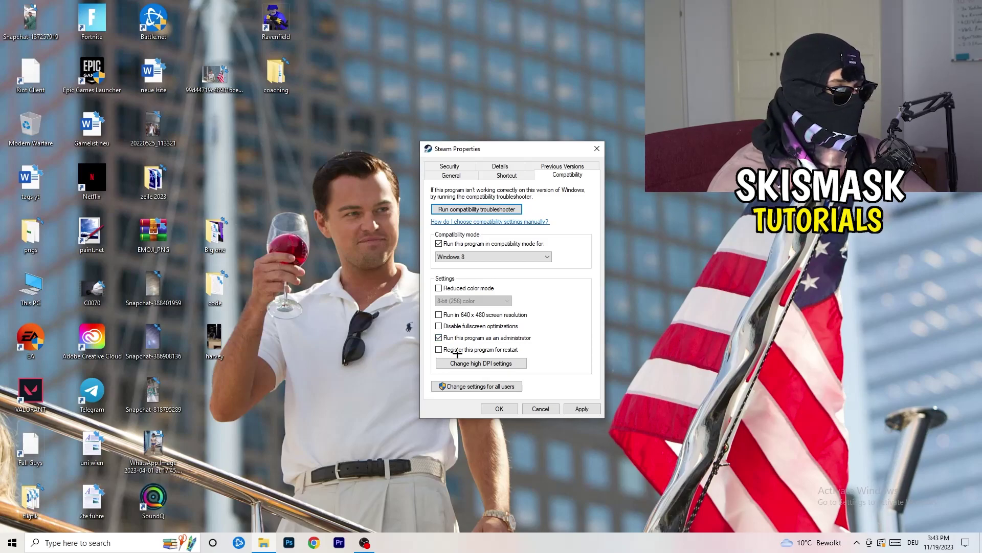
{"action": "left_click", "coordinate": [578, 409]}
{"action": "left_click", "coordinate": [507, 409]}
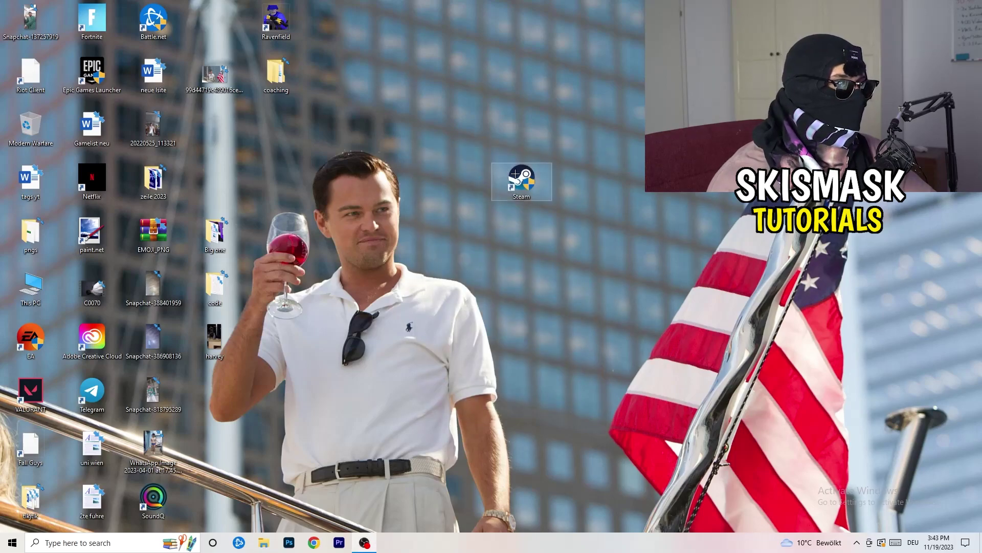
Step: Move the Steam shortcut back into the desktop icon grid, above the Big one folder
{"action": "left_click_drag", "start_coordinate": [522, 183], "coordinate": [476, 193]}
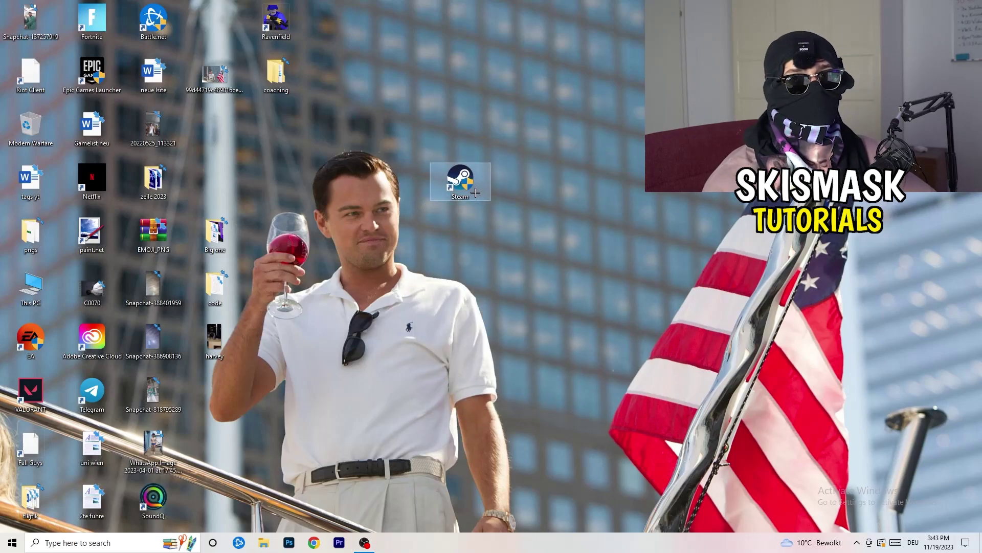
{"action": "left_click_drag", "start_coordinate": [435, 177], "coordinate": [565, 163]}
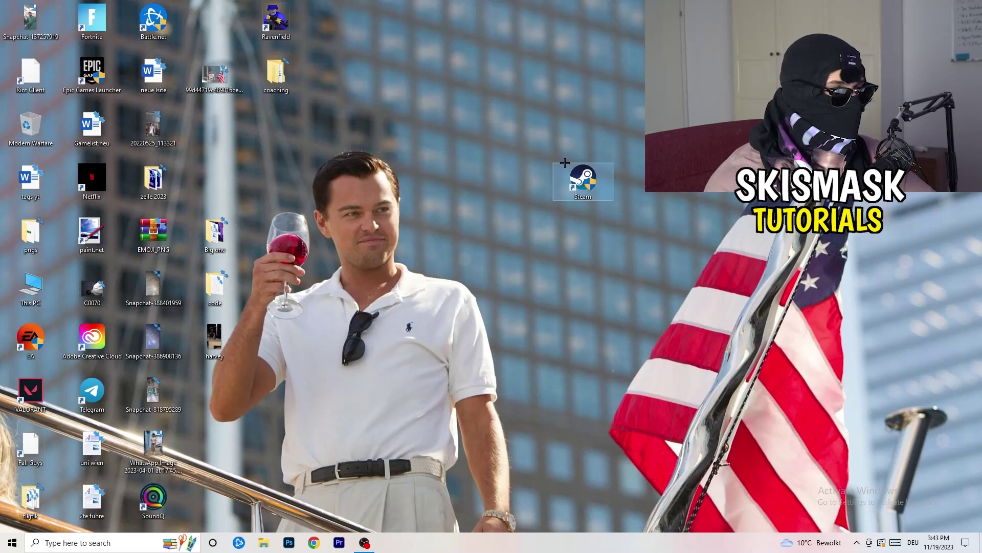
{"action": "left_click", "coordinate": [588, 269]}
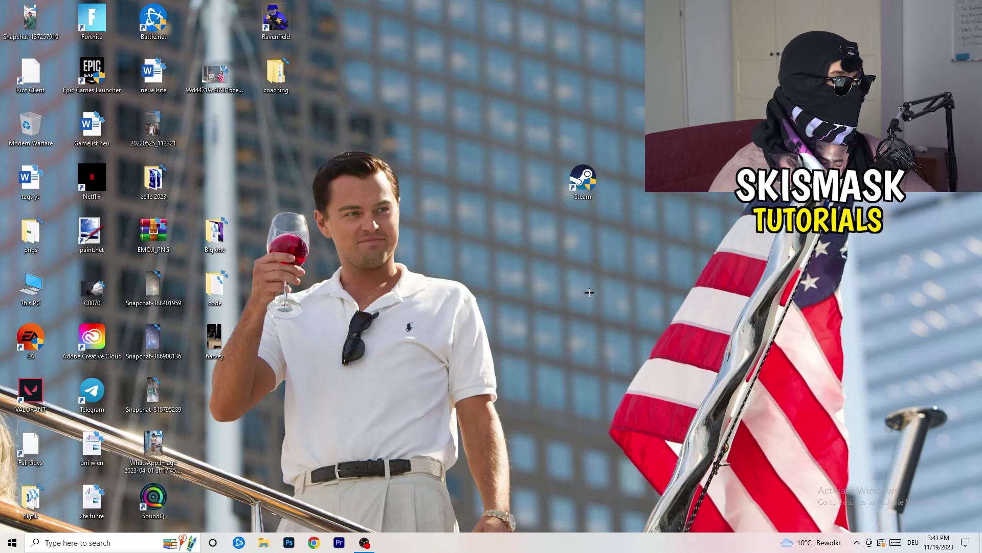
{"action": "mouse_move", "coordinate": [581, 185]}
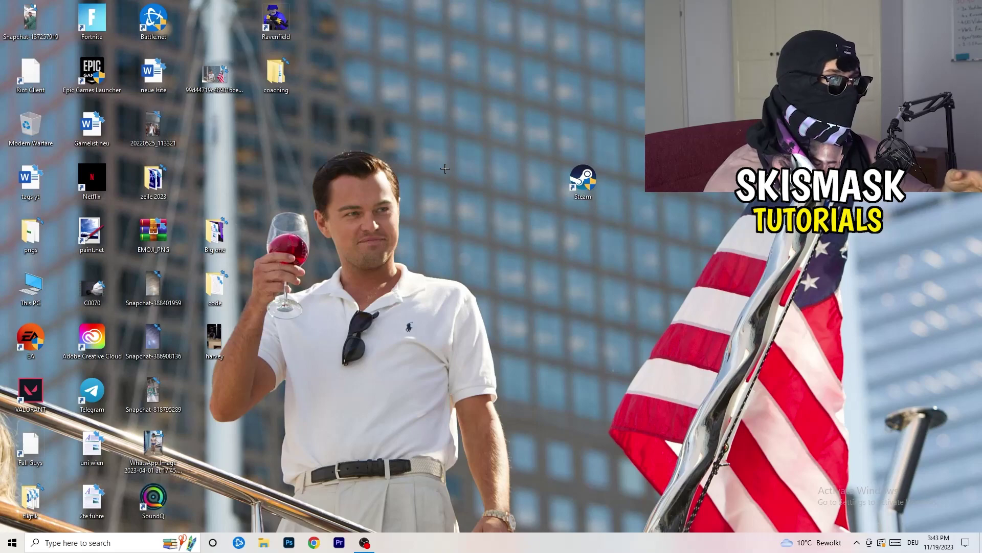
{"action": "right_click", "coordinate": [582, 180]}
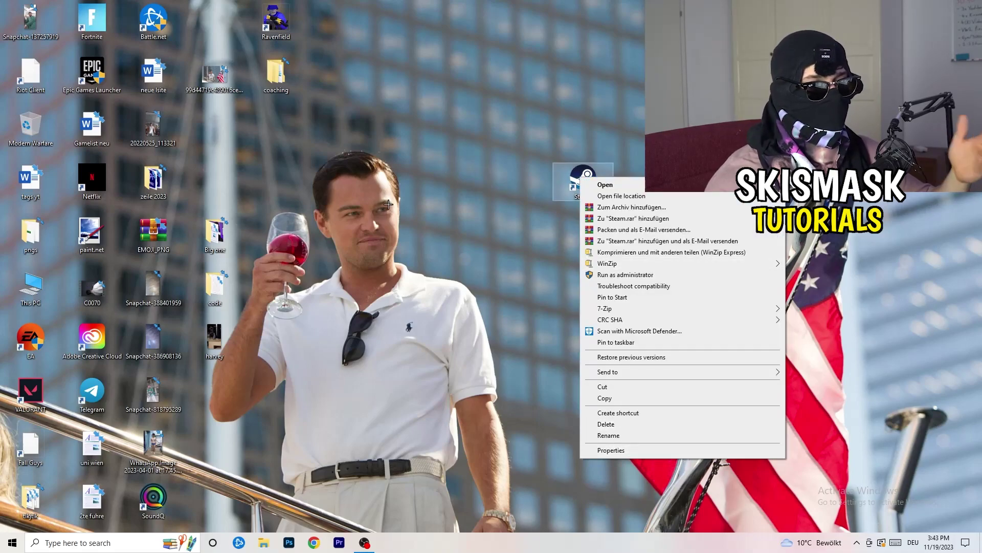
{"action": "left_click", "coordinate": [465, 217]}
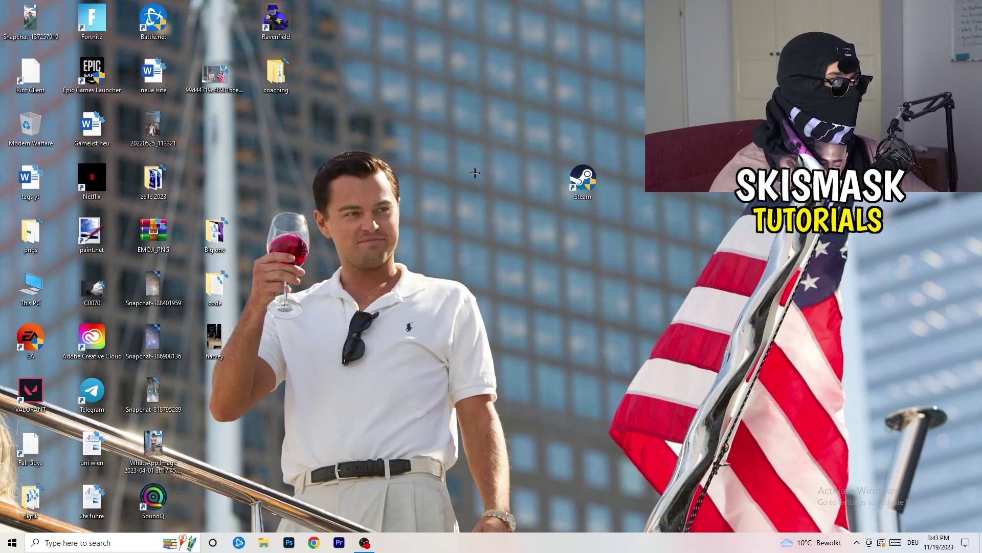
{"action": "left_click_drag", "start_coordinate": [583, 179], "coordinate": [215, 126]}
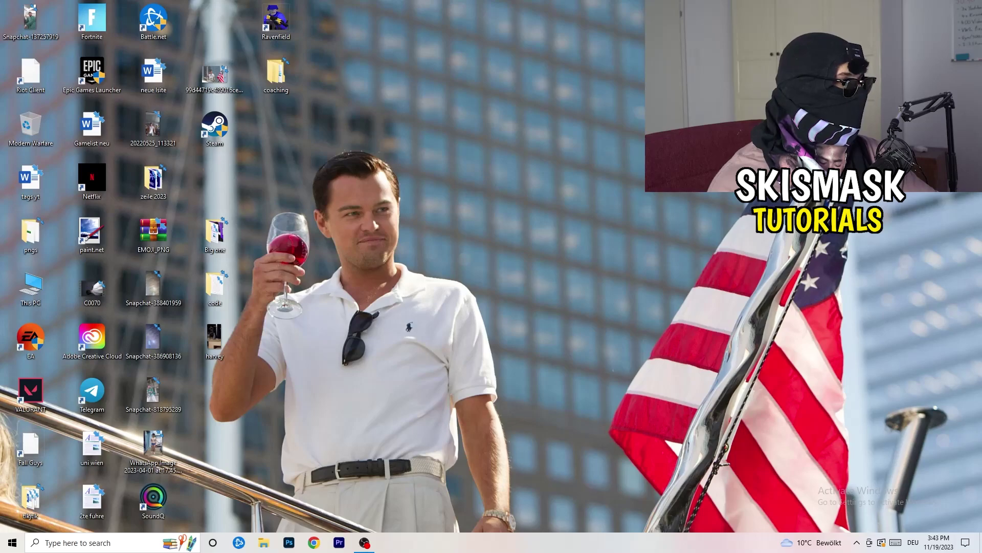
Step: Open the Gaming section of Windows Settings and review the Xbox Game Bar options
{"action": "left_click", "coordinate": [12, 541]}
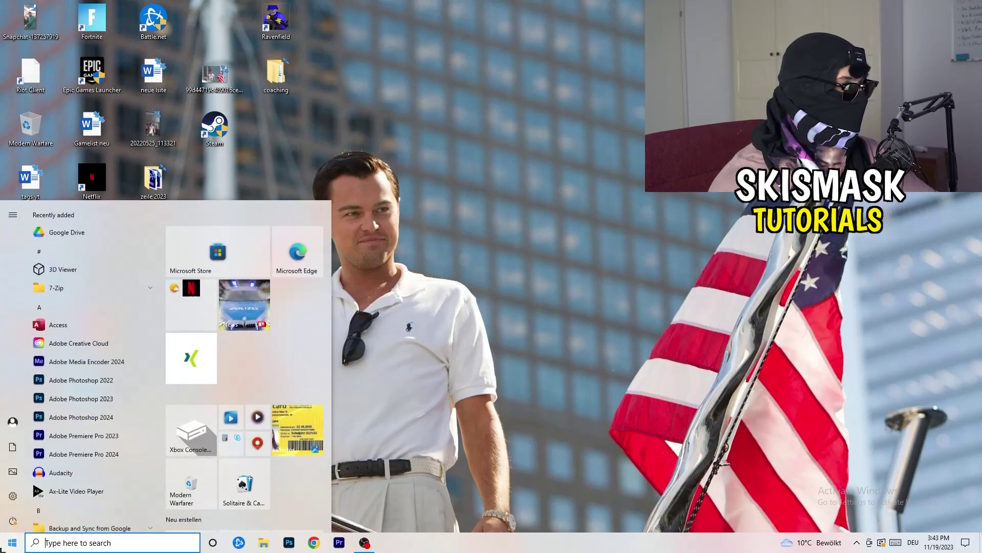
{"action": "left_click", "coordinate": [13, 496]}
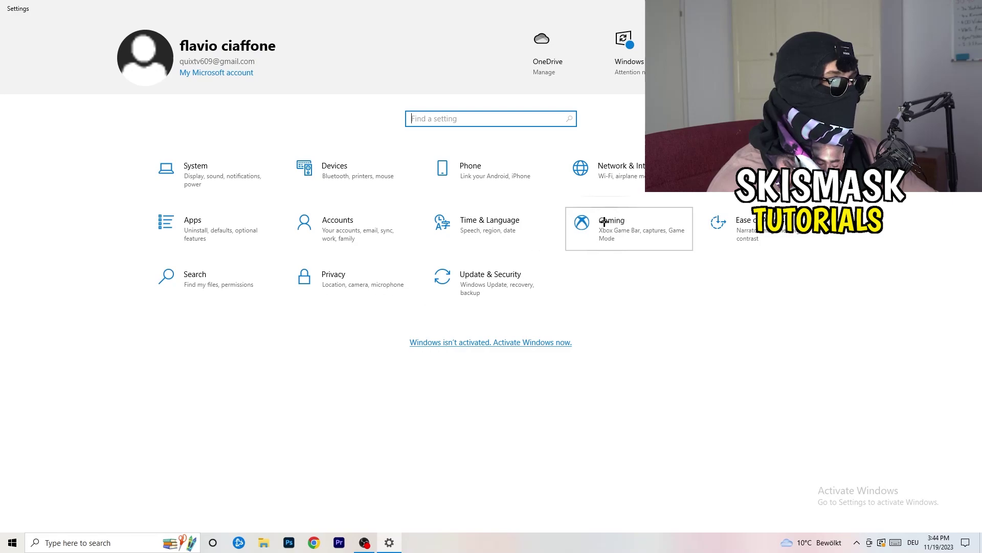
{"action": "left_click", "coordinate": [581, 222]}
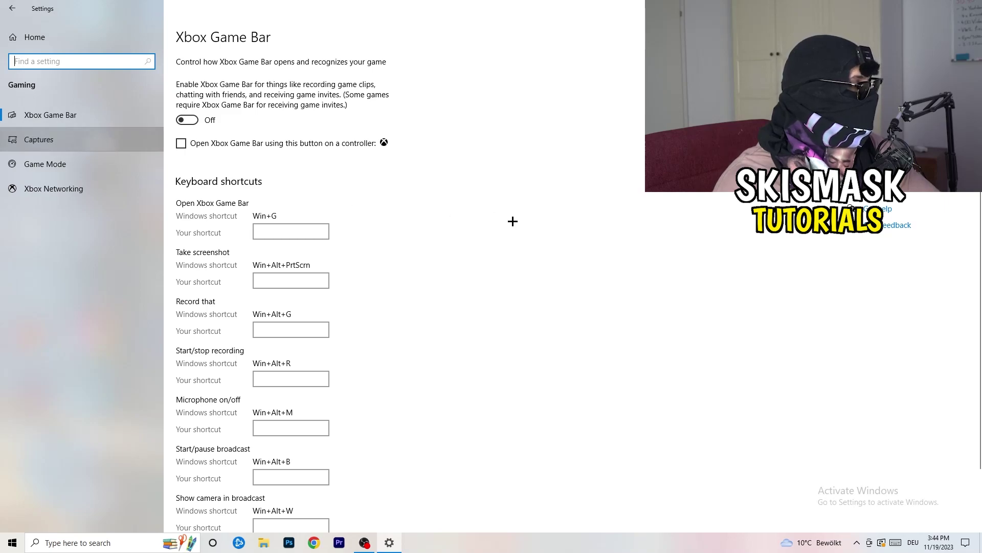
Step: Review the background recording, audio and video options for Captures, then check the Game Mode setting
{"action": "left_click", "coordinate": [38, 139]}
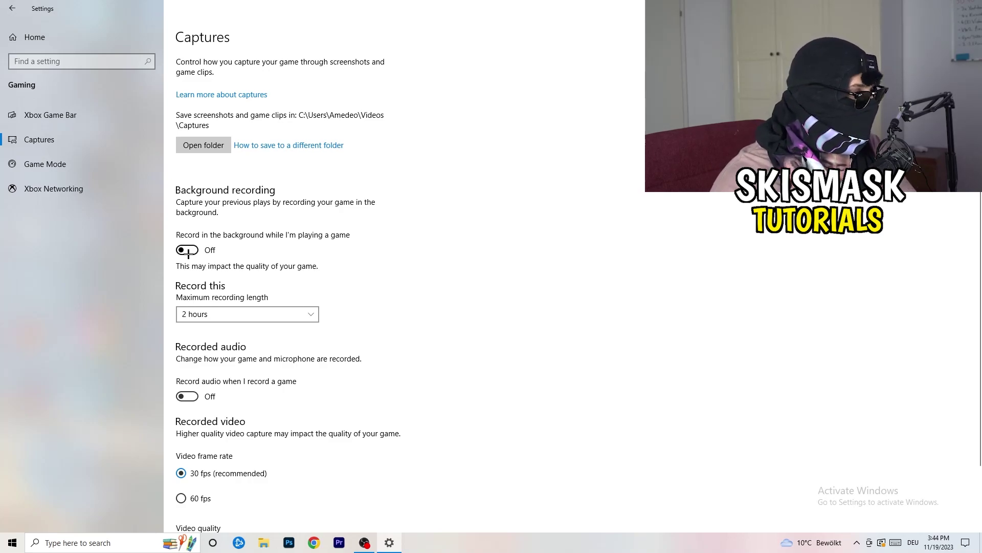
{"action": "scroll", "coordinate": [187, 251], "scroll_direction": "down", "scroll_amount": 3}
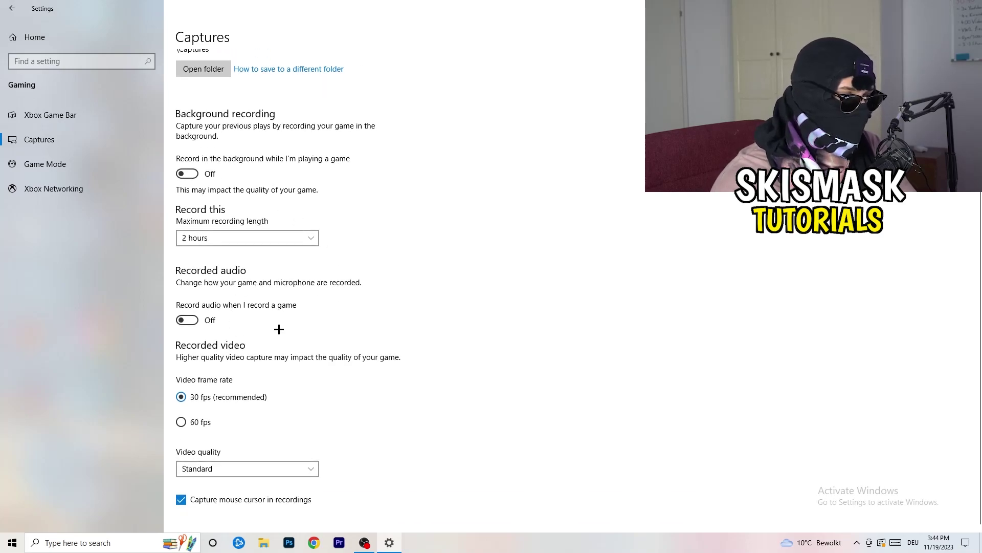
{"action": "scroll", "coordinate": [316, 413], "scroll_direction": "up", "scroll_amount": 3}
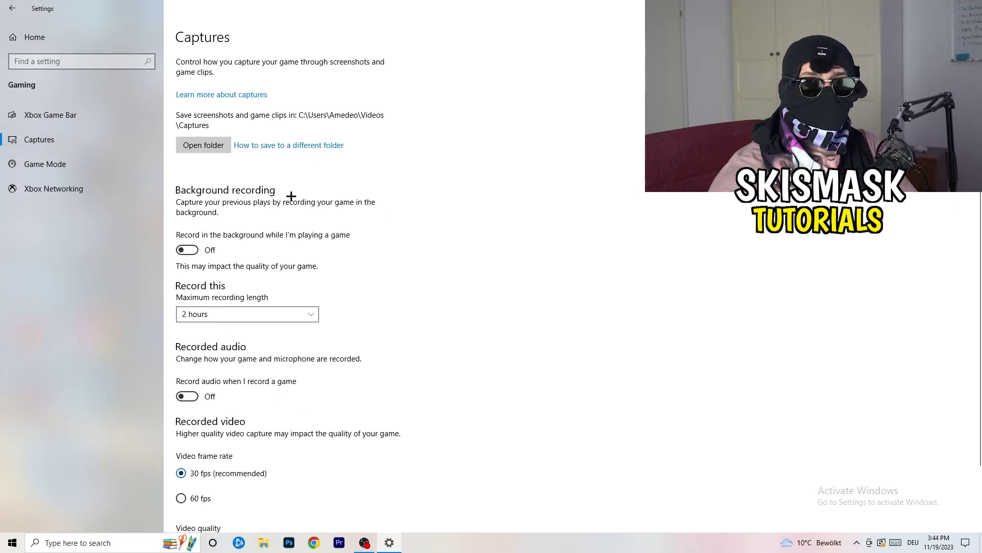
{"action": "left_click", "coordinate": [46, 164]}
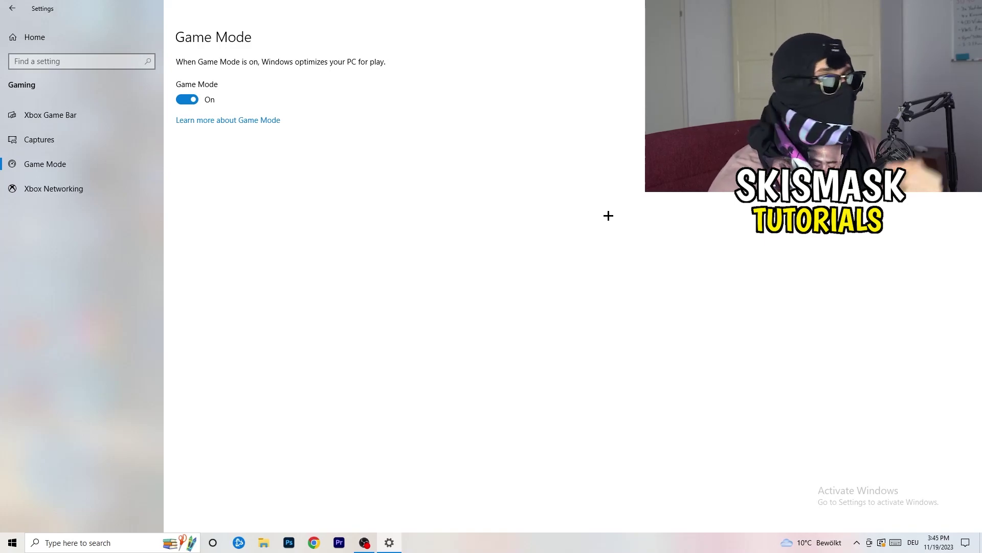
Step: Check the pending Windows Update status in Update & Security, then close Settings
{"action": "left_click", "coordinate": [10, 6]}
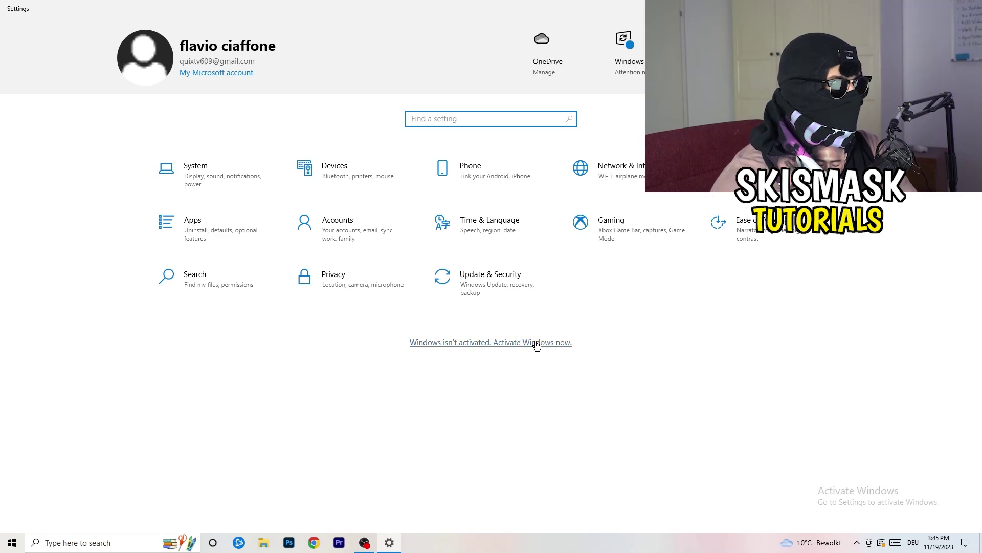
{"action": "left_click", "coordinate": [482, 281]}
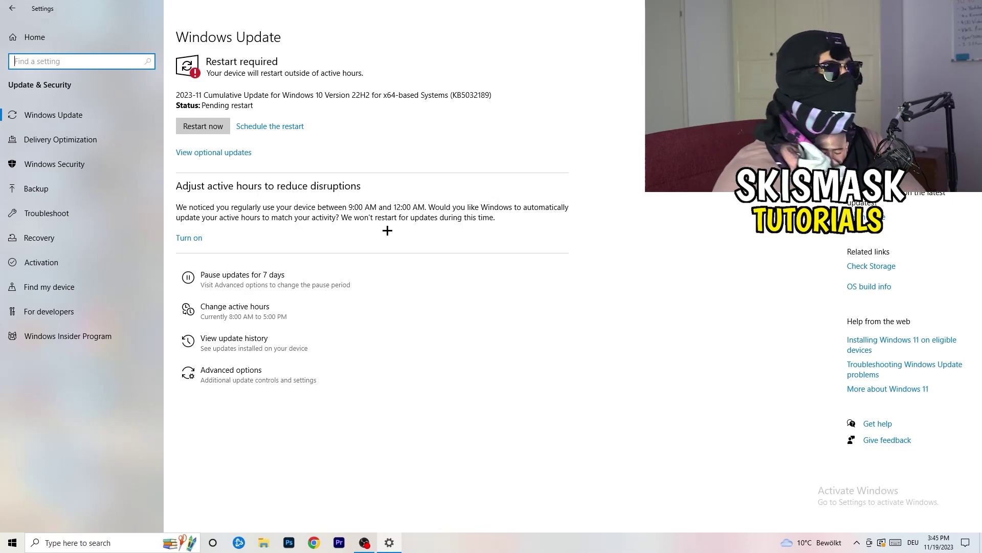
{"action": "left_click", "coordinate": [292, 68]}
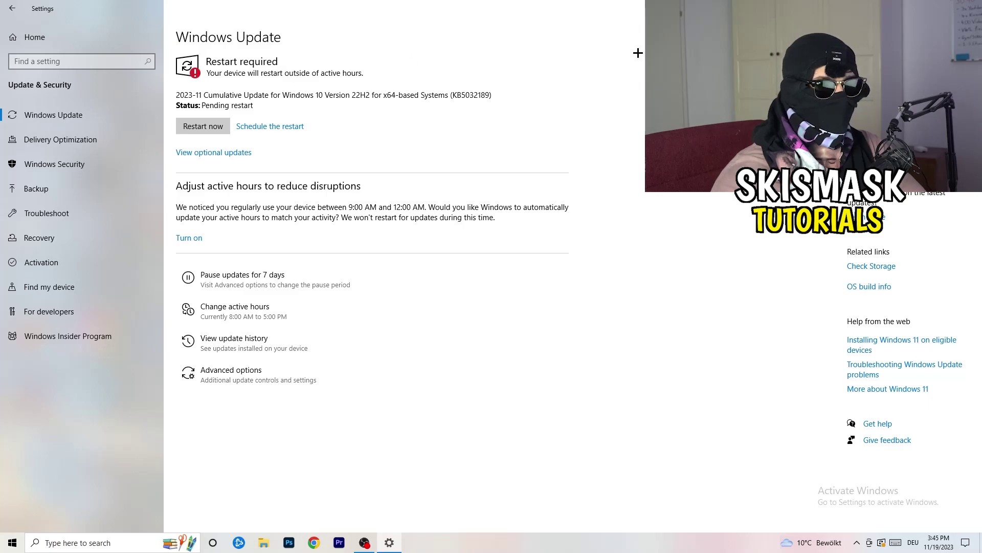
{"action": "left_click", "coordinate": [970, 9]}
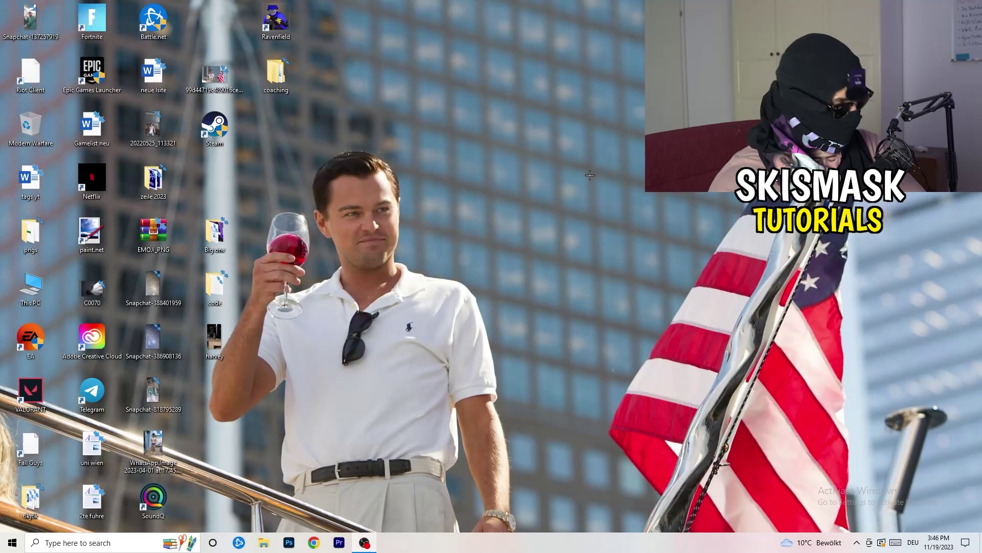